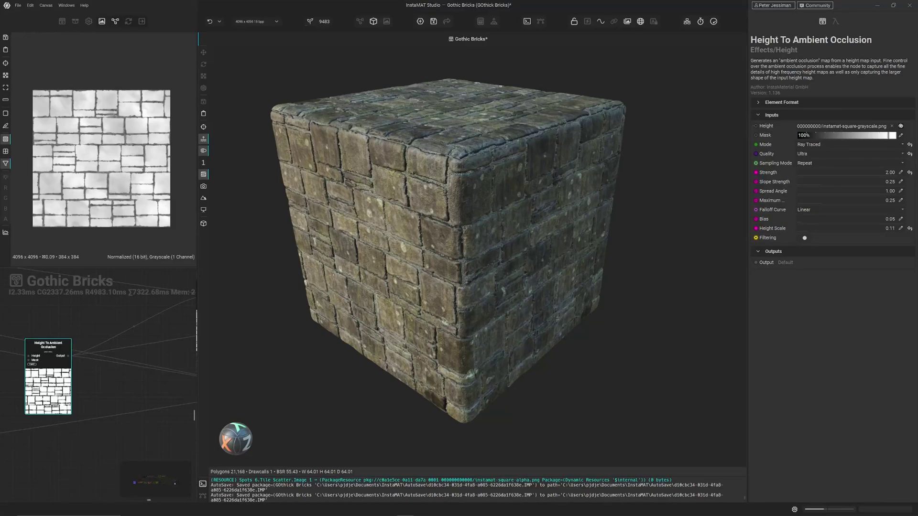
Step: Examine the brick material on the cube from several angles and distances, and survey the groups in the node graph
alt+drag(504, 267, 481, 264)
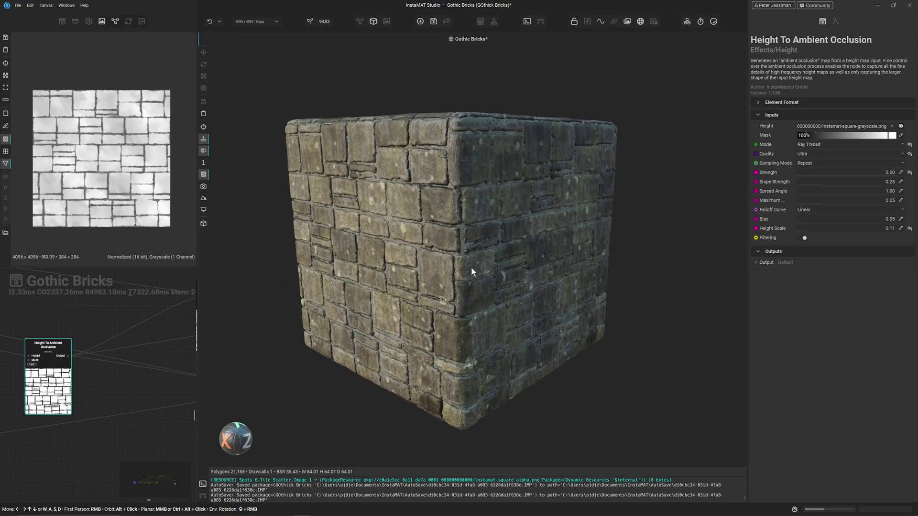
scroll(471, 267, up, 3)
middle_drag(448, 279, 458, 280)
scroll(464, 277, down, 5)
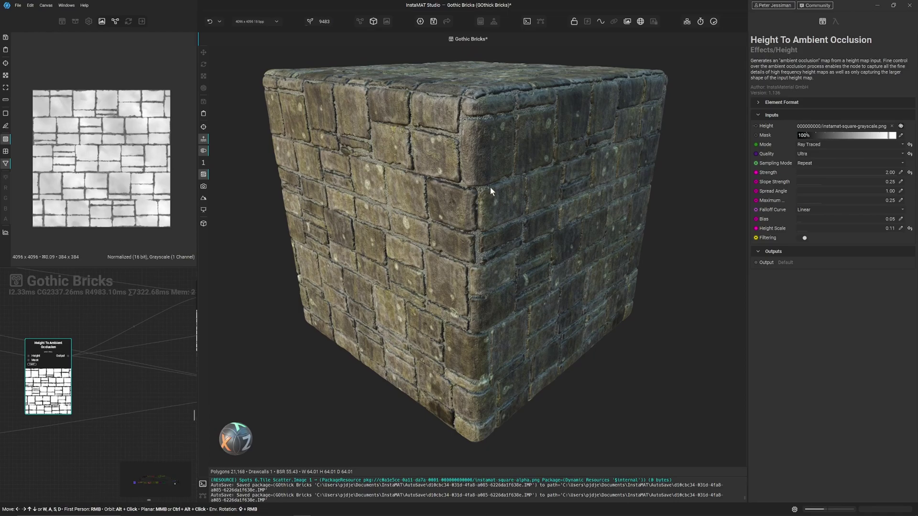
alt+drag(489, 188, 491, 186)
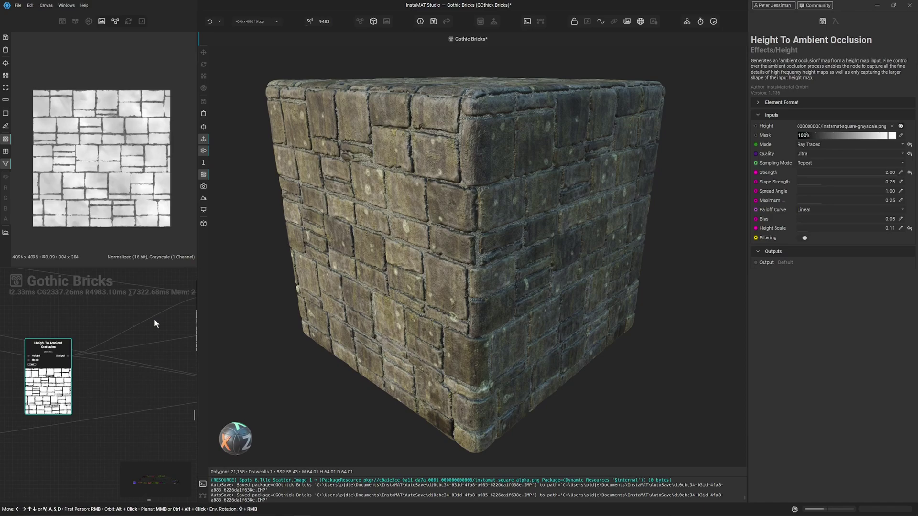
scroll(111, 317, down, 6)
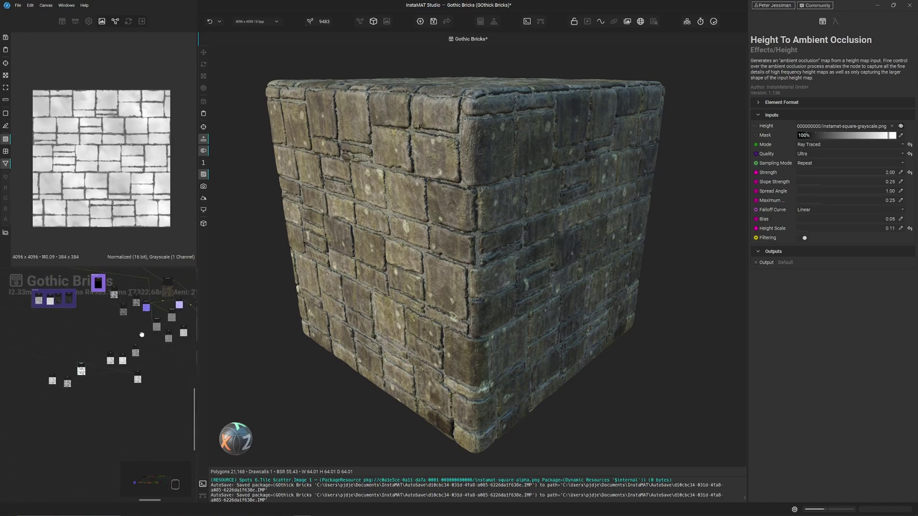
middle_drag(142, 335, 120, 400)
middle_drag(155, 353, 250, 339)
mouse_move(101, 346)
middle_down()
mouse_move(210, 354)
mouse_move(179, 382)
mouse_move(190, 390)
middle_up()
middle_drag(125, 338, 144, 373)
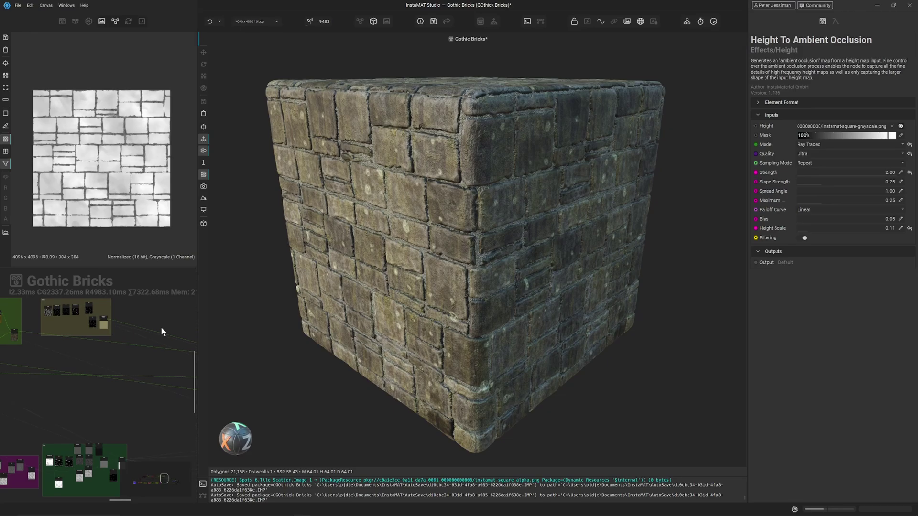
mouse_move(361, 243)
alt+mouse_down()
mouse_move(392, 240)
mouse_move(372, 235)
alt+mouse_up()
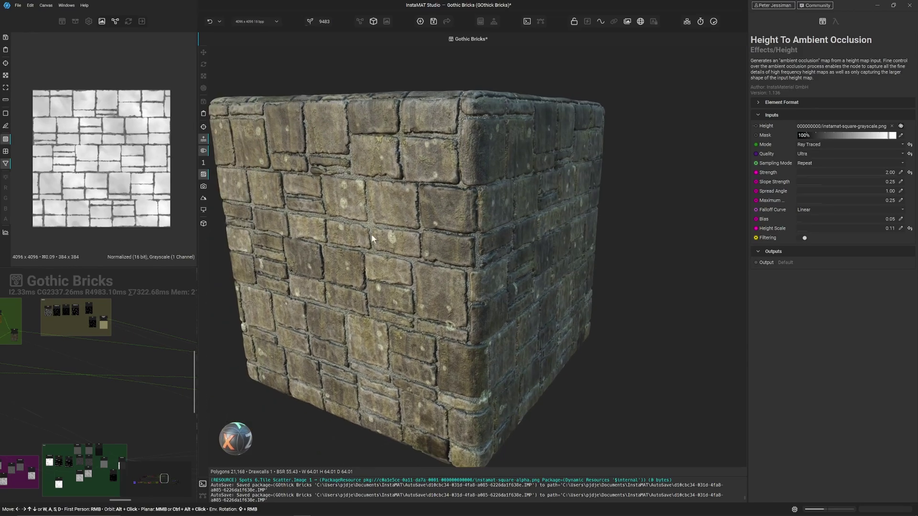
middle_drag(371, 235, 420, 230)
alt+drag(421, 230, 352, 255)
scroll(503, 228, up, 10)
middle_drag(351, 252, 452, 252)
scroll(504, 231, down, 10)
alt+drag(453, 256, 514, 245)
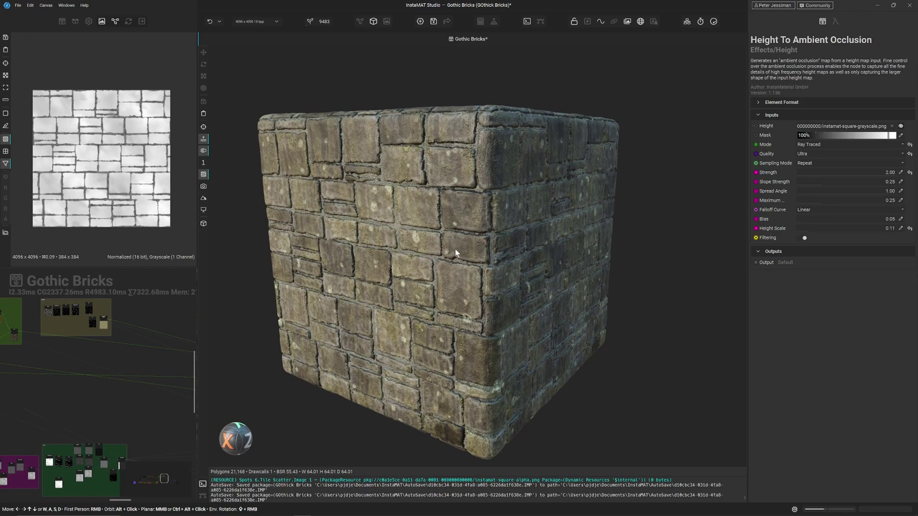
Step: Make the node graph the main view and show the Brick Generator node's properties in the purple Bricks group
key(Tab)
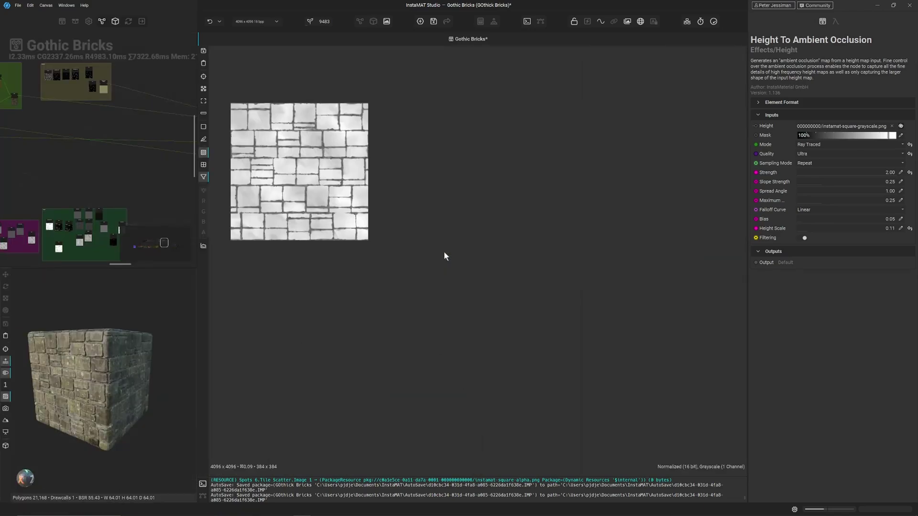
key(Tab)
middle_drag(478, 273, 695, 263)
scroll(286, 310, up, 1)
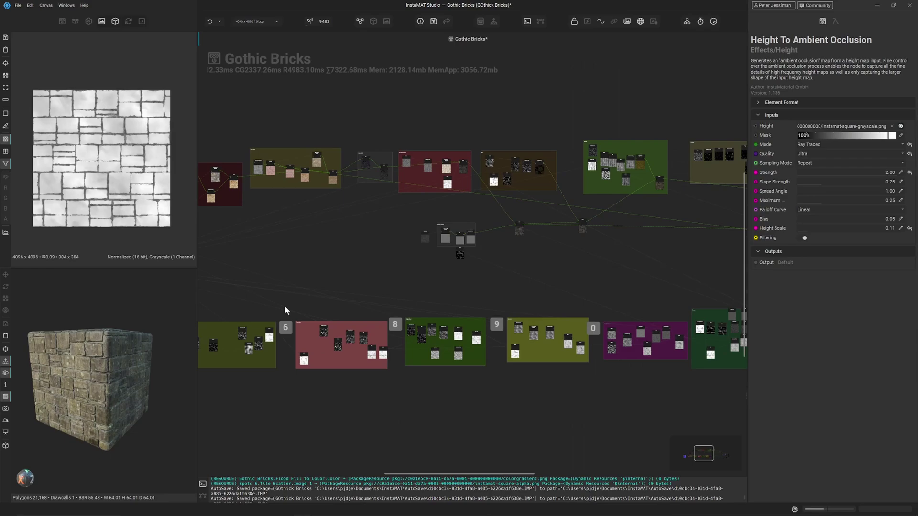
middle_drag(285, 309, 592, 279)
scroll(460, 285, down, 1)
scroll(415, 288, up, 7)
scroll(353, 293, down, 6)
middle_drag(353, 293, 520, 282)
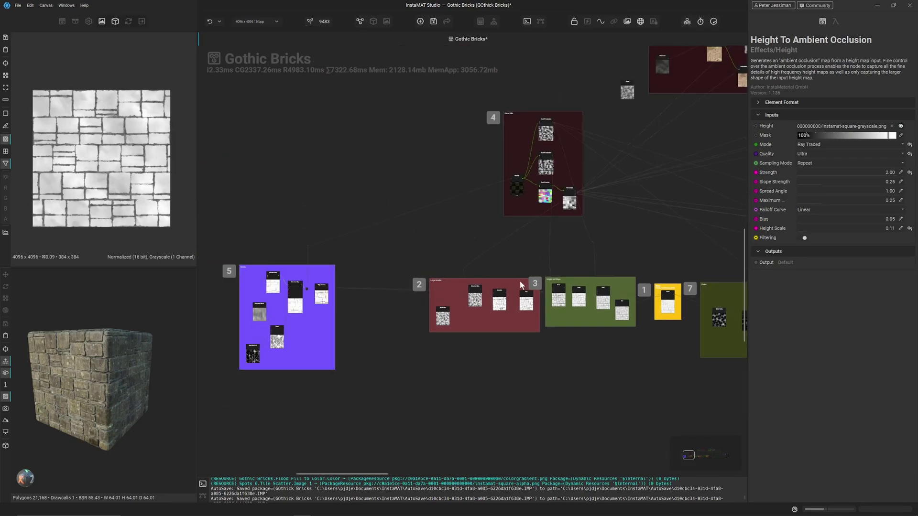
middle_drag(403, 300, 516, 299)
scroll(513, 296, up, 5)
middle_drag(449, 295, 473, 290)
scroll(374, 300, up, 7)
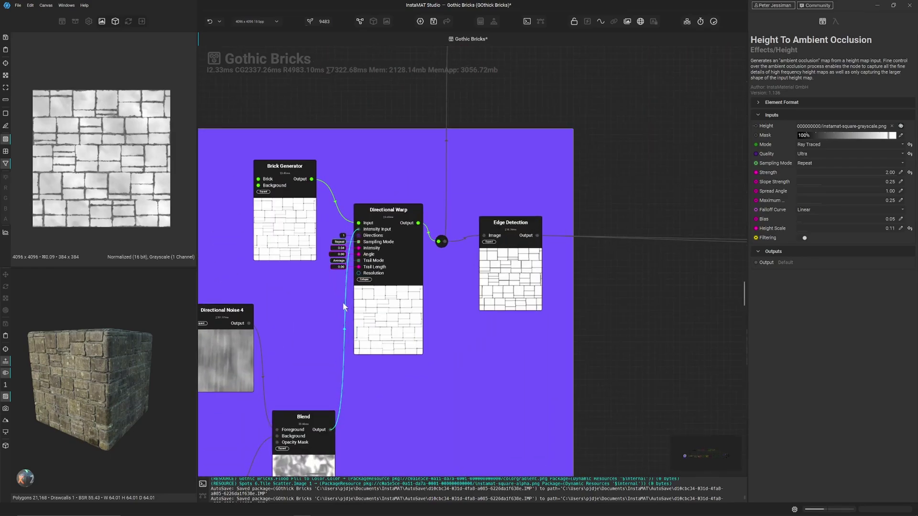
middle_drag(342, 302, 483, 298)
scroll(483, 297, down, 2)
scroll(432, 239, up, 1)
click(434, 239)
Step: Jump to the Large Breaks group and show its Blur node's output in the 2D view
key(2)
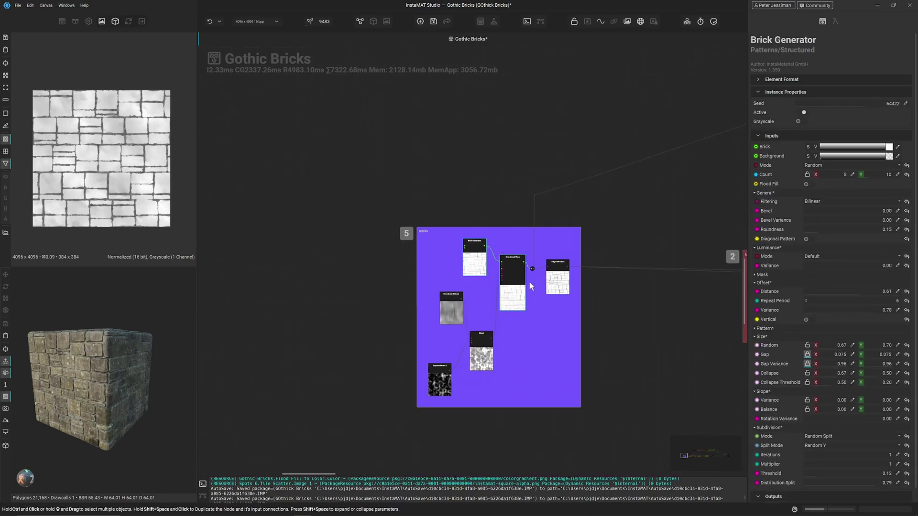
key(3)
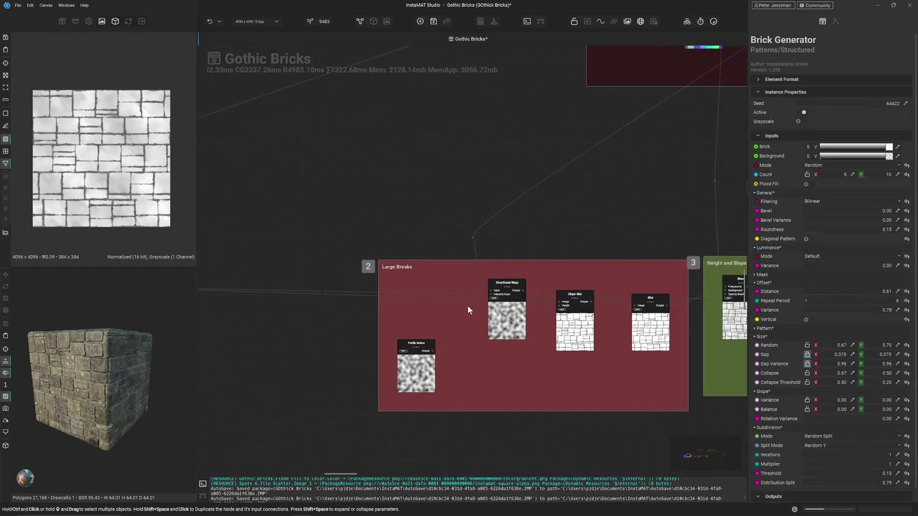
scroll(326, 301, up, 1)
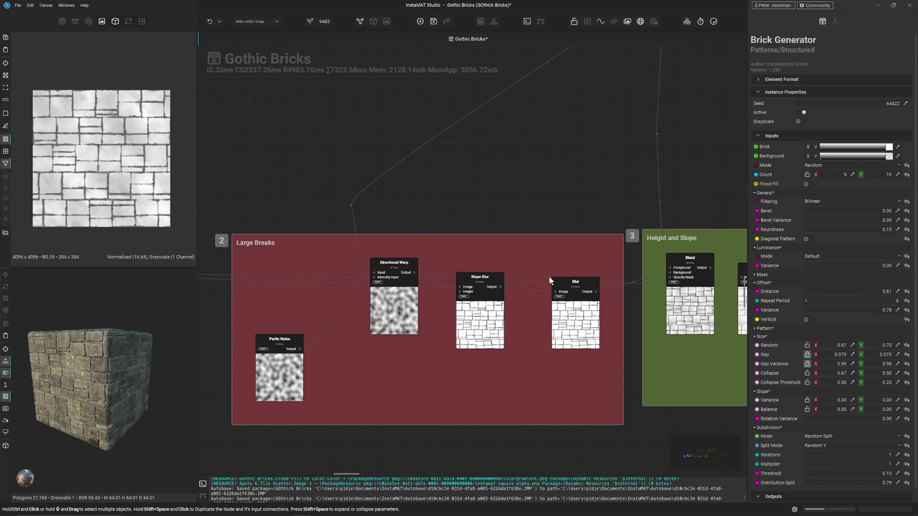
middle_drag(631, 282, 422, 280)
scroll(393, 306, up, 1)
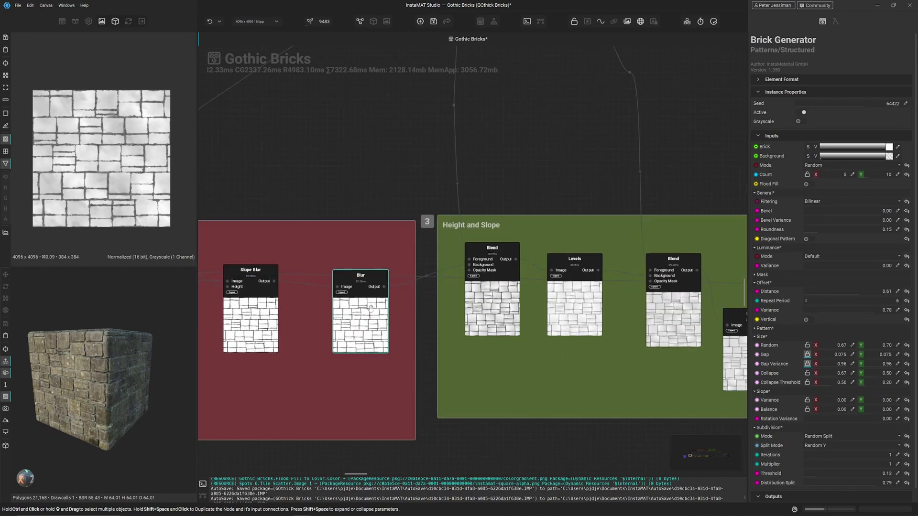
right_click(371, 308)
click(461, 311)
scroll(105, 176, up, 4)
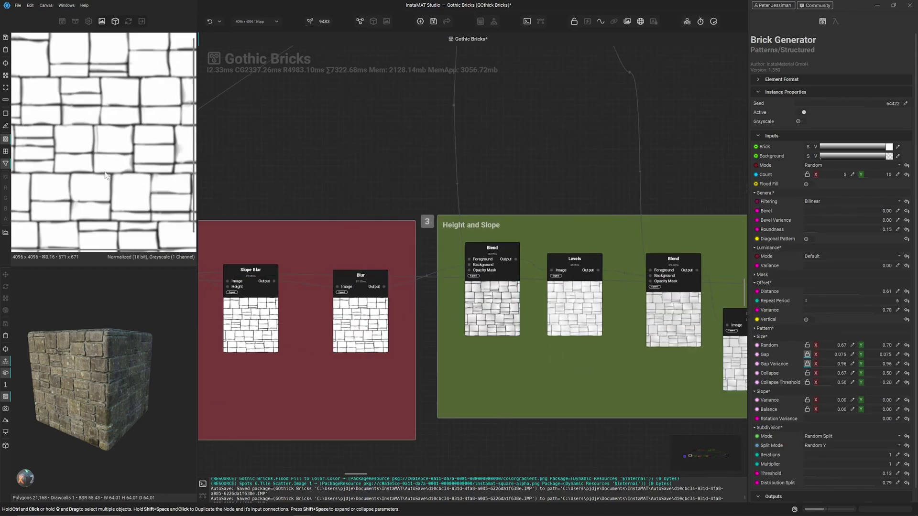
Step: Widen the 2D view and show the output of the last node in the Height and Slope group
drag(196, 154, 318, 158)
middle_drag(516, 270, 432, 264)
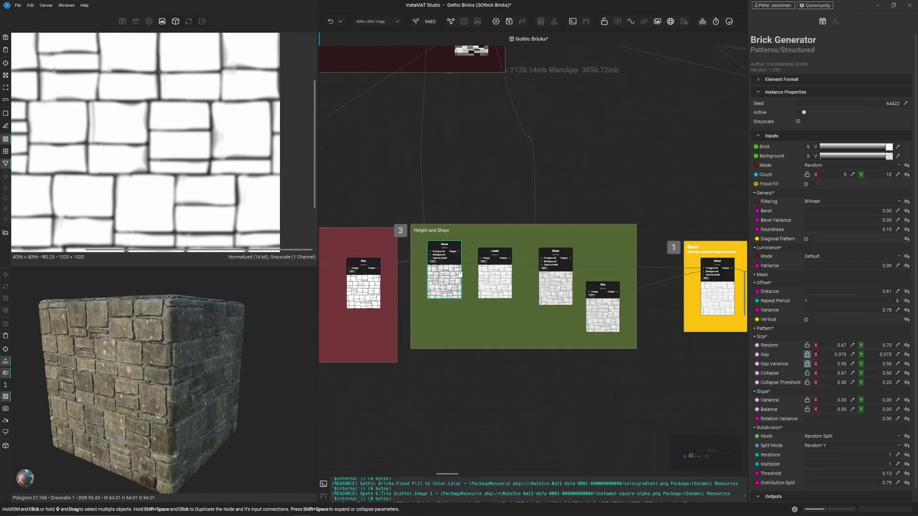
right_click(611, 315)
click(641, 321)
scroll(634, 308, down, 3)
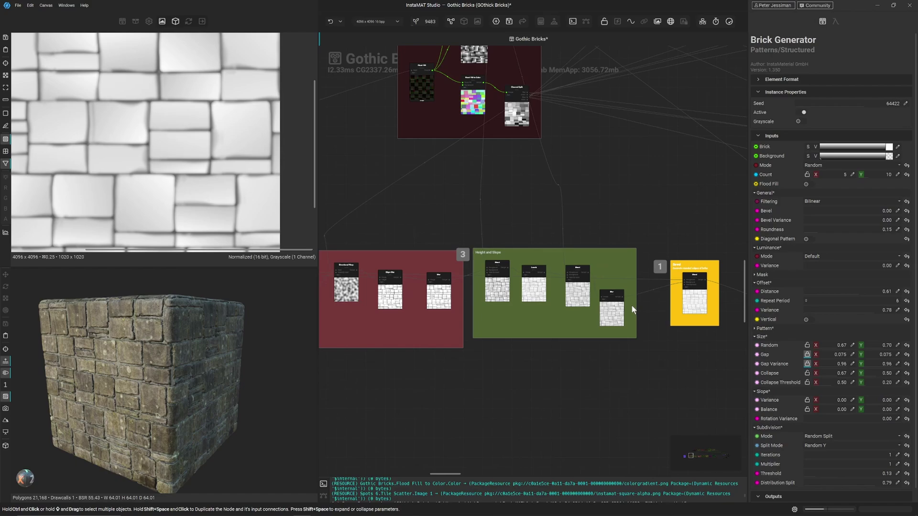
Step: Show the output image of the Blend node in the yellow group marked 1
middle_drag(607, 309, 373, 310)
right_click(439, 300)
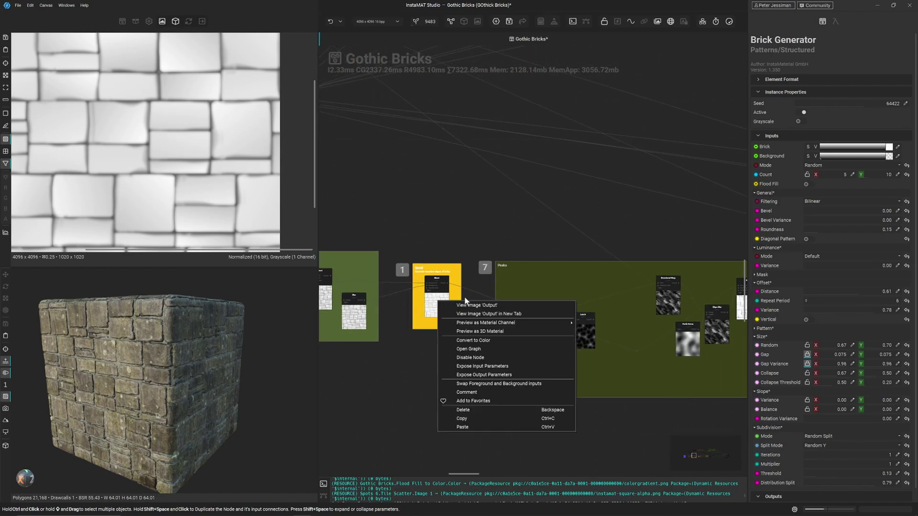
click(471, 306)
scroll(549, 266, down, 3)
middle_drag(588, 282, 430, 282)
scroll(611, 315, up, 3)
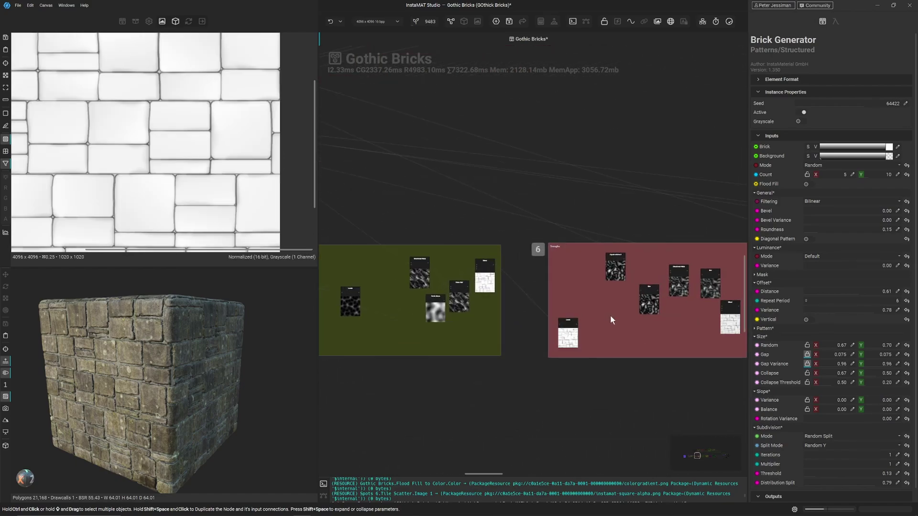
Step: View the output images of the last nodes in the groups marked 7 and 6 in turn
middle_drag(574, 307, 497, 307)
right_click(410, 279)
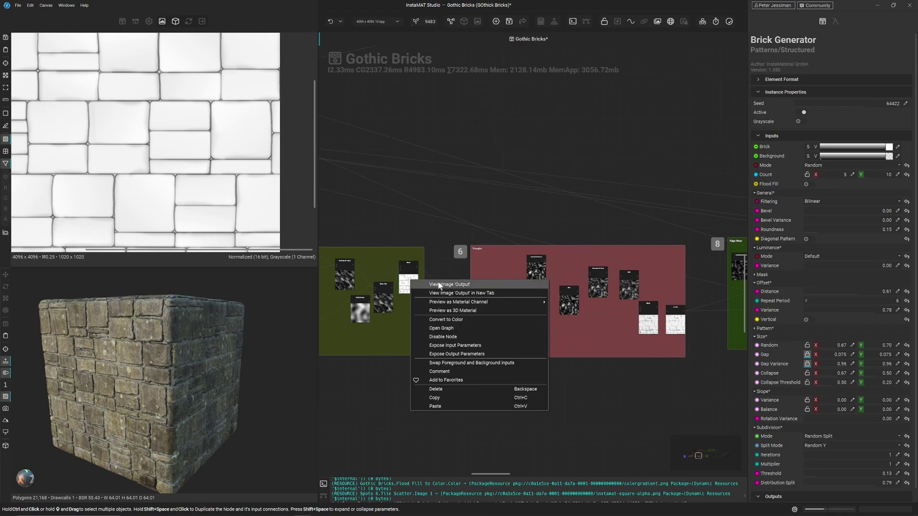
click(439, 285)
scroll(532, 279, down, 1)
middle_drag(653, 311, 553, 305)
right_click(555, 310)
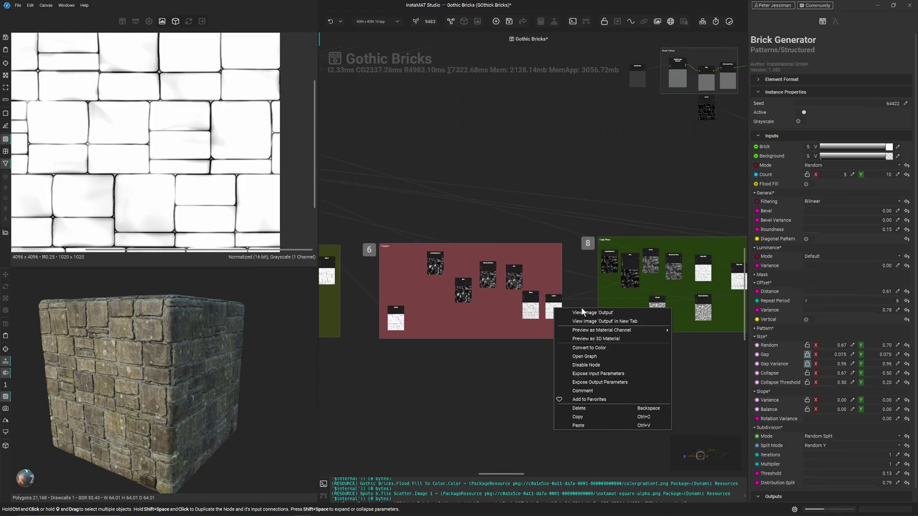
click(583, 314)
Step: View the output images of the last nodes in the groups marked 8 and 9 in turn
middle_drag(737, 279, 507, 302)
right_click(559, 284)
click(591, 287)
right_click(649, 315)
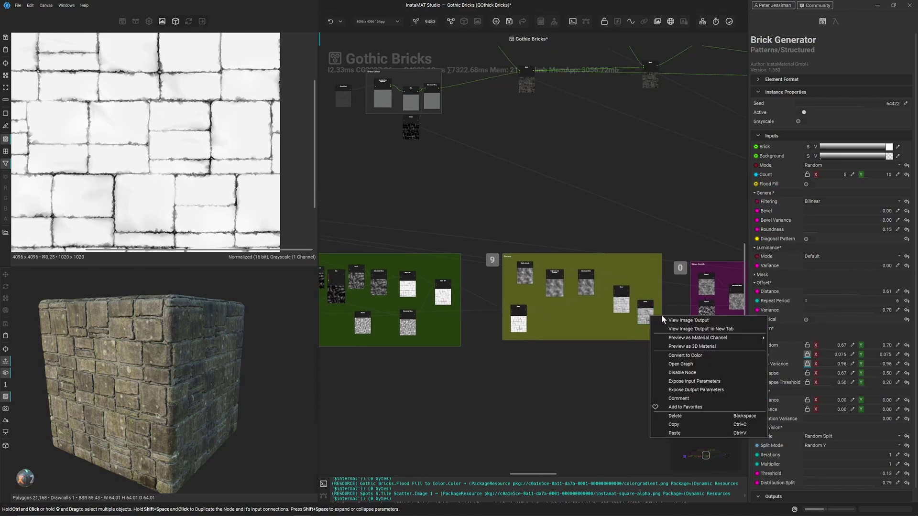
click(683, 321)
Step: Show the output image of the last node in the purple Micro Details group
middle_drag(623, 320, 526, 324)
scroll(652, 310, up, 2)
middle_drag(652, 310, 527, 325)
right_click(644, 323)
click(671, 329)
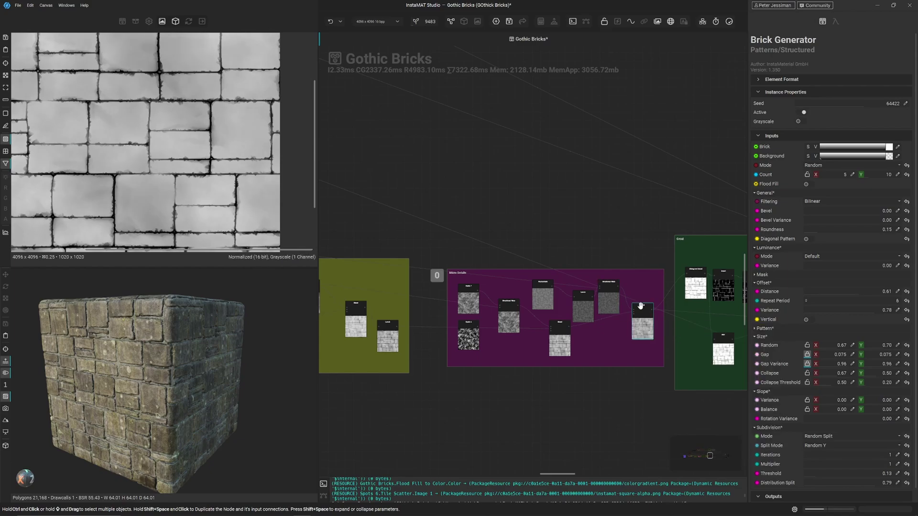
Step: In the dark green group, show the Histogram Select node's properties, inspect the 2D preview closely, and view the group's final node image
middle_drag(668, 325, 478, 292)
scroll(585, 301, up, 1)
right_click(604, 297)
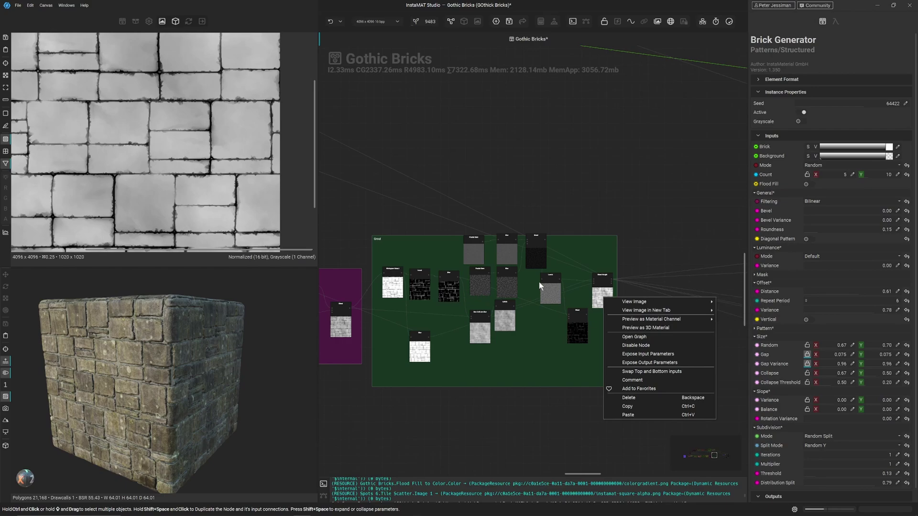
click(391, 289)
scroll(211, 175, up, 4)
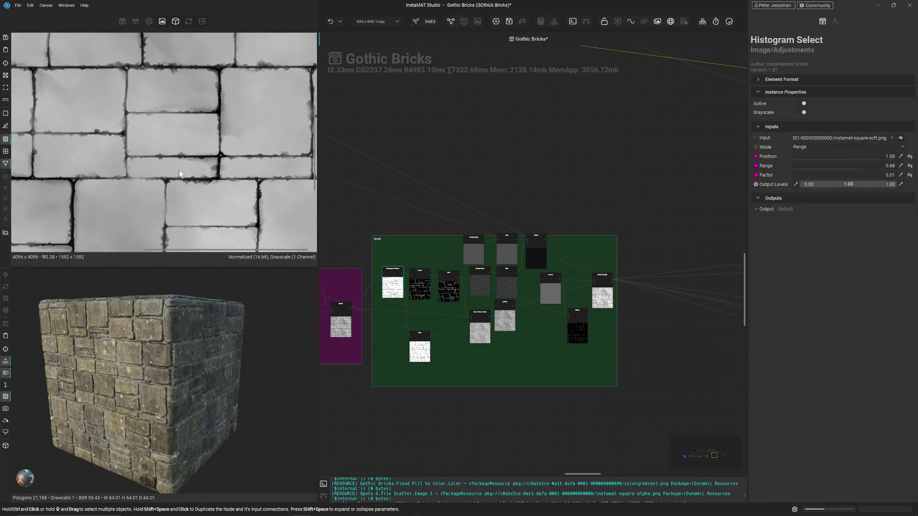
scroll(180, 175, down, 3)
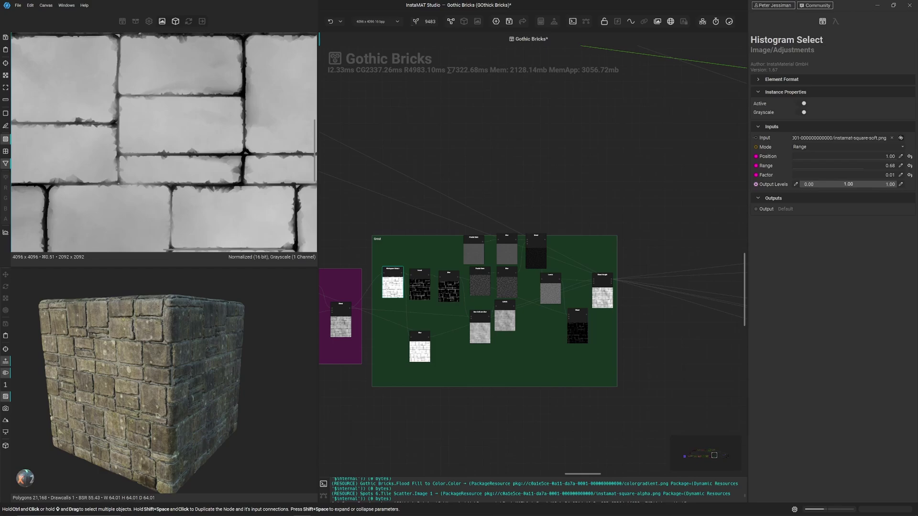
mouse_move(254, 176)
alt+right_down()
mouse_move(234, 175)
mouse_move(257, 177)
alt+right_up()
scroll(588, 278, down, 1)
right_click(603, 295)
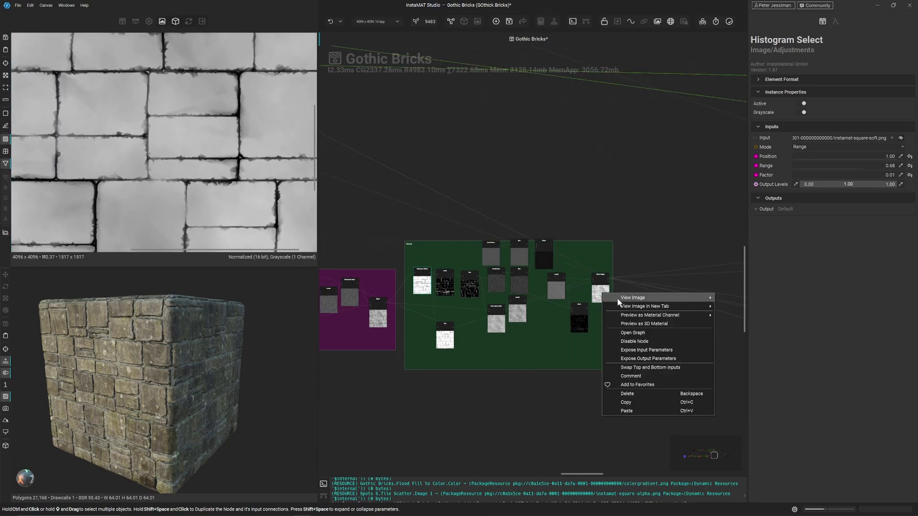
click(752, 300)
Step: View the output image of the last brick color node, just above the purple groups near the graph's end
scroll(675, 292, down, 5)
middle_drag(653, 293, 475, 299)
middle_drag(692, 298, 537, 302)
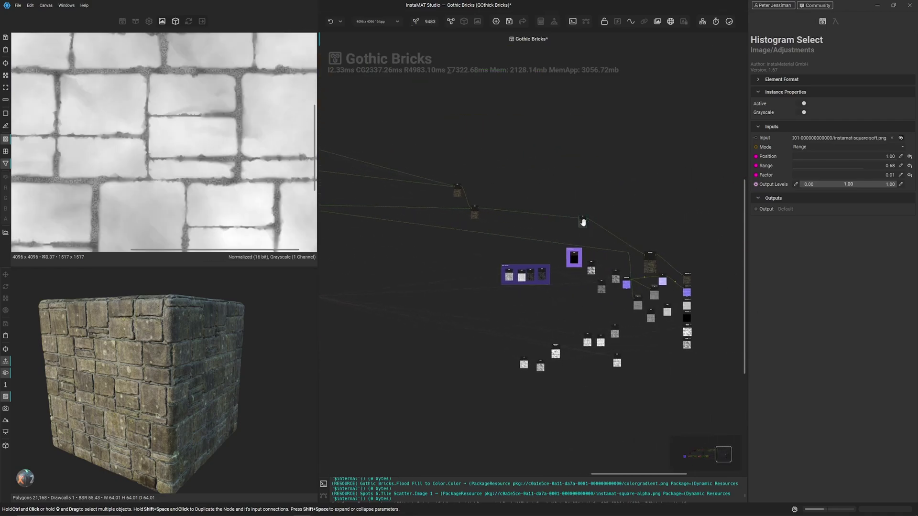
right_click(583, 222)
click(610, 230)
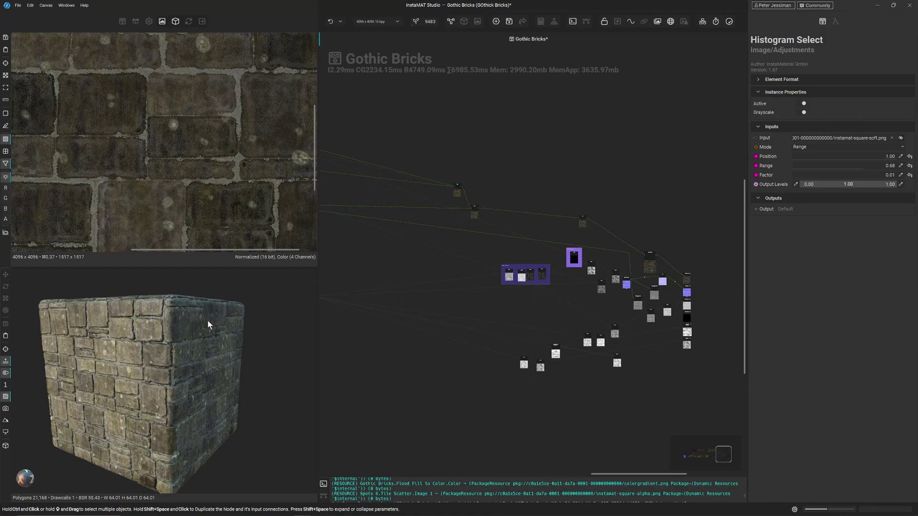
Step: Make the 3D cube the main view and inspect the brick faces and mortar joints up close
scroll(182, 335, up, 5)
alt+drag(196, 335, 257, 336)
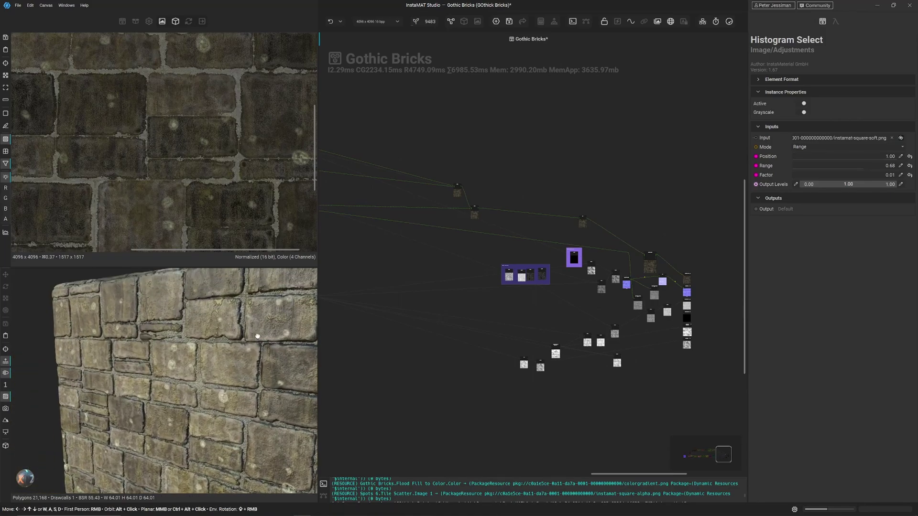
scroll(548, 254, down, 2)
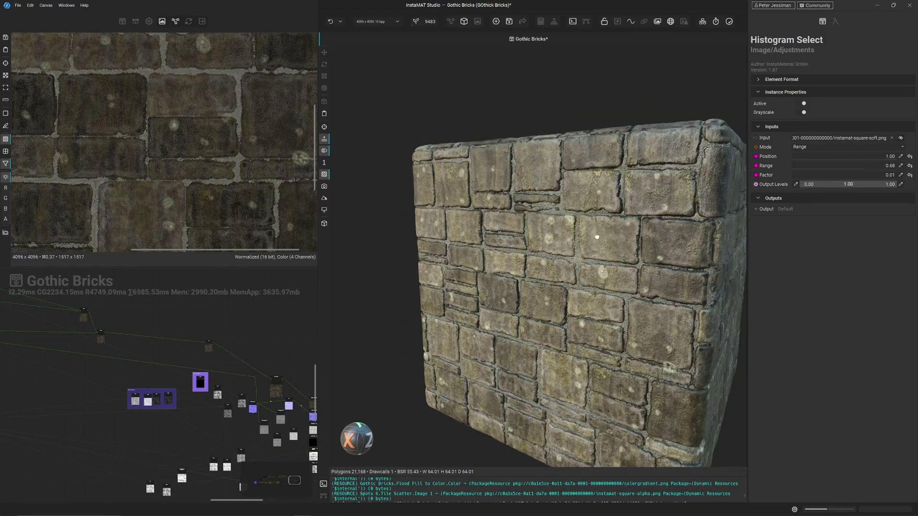
alt+drag(548, 253, 580, 202)
scroll(512, 244, up, 2)
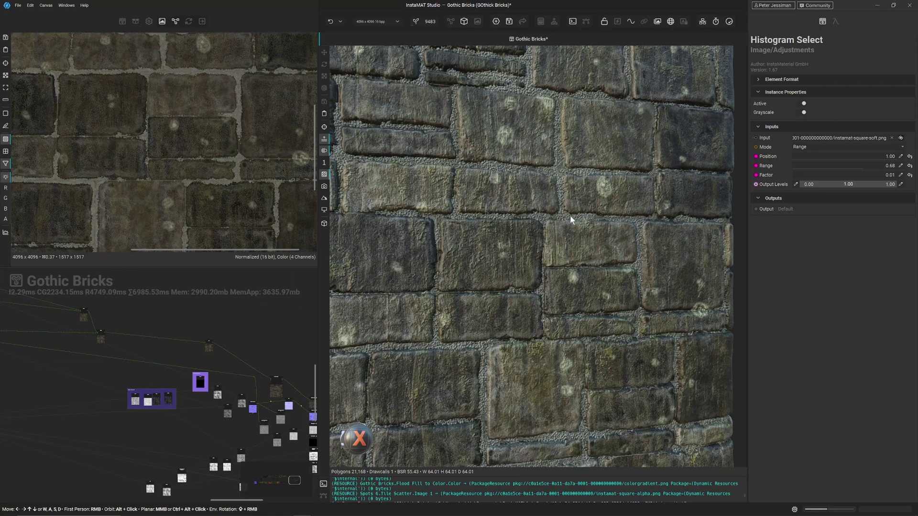
scroll(597, 200, up, 4)
scroll(598, 200, down, 2)
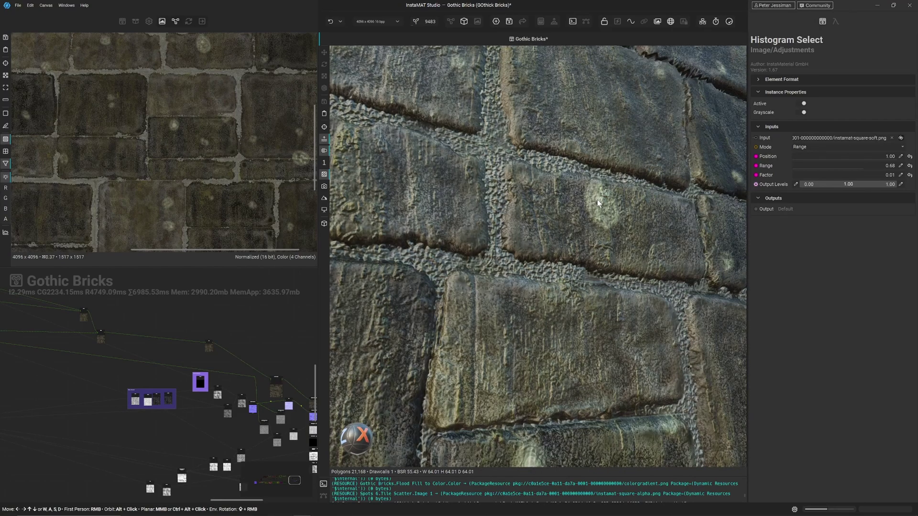
mouse_move(595, 202)
alt+mouse_down()
mouse_move(587, 207)
mouse_move(609, 204)
alt+mouse_up()
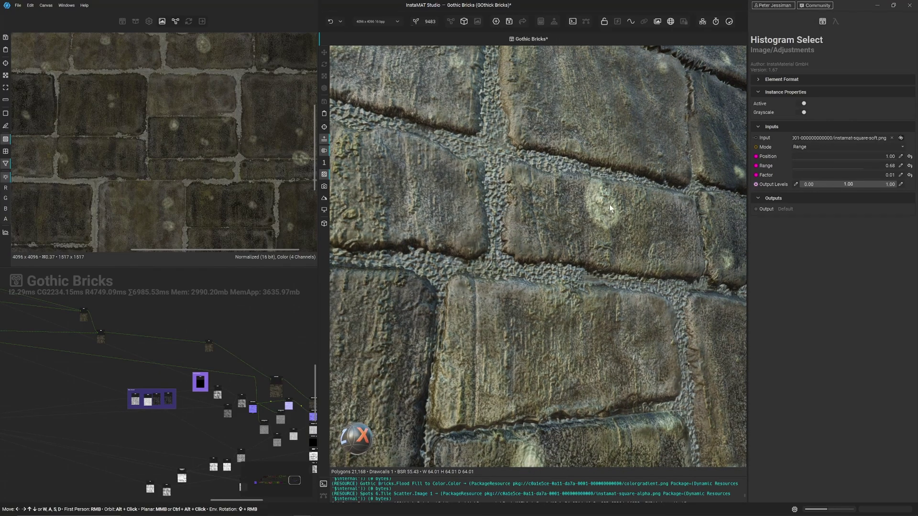
Step: Pull back from the brick close-up and review the full faces of the cube
alt+drag(580, 248, 566, 257)
shift+right_drag(567, 257, 544, 257)
scroll(534, 257, down, 3)
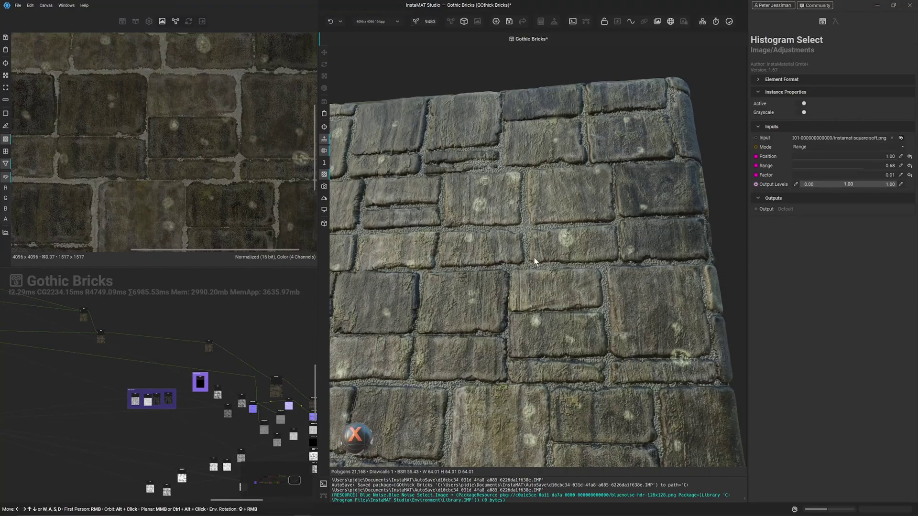
alt+drag(487, 265, 512, 237)
alt+drag(476, 262, 569, 273)
Step: Trace the row of color node groups back toward the start of the graph
scroll(295, 334, down, 1)
middle_drag(239, 357, 393, 342)
scroll(393, 342, down, 1)
middle_drag(208, 369, 362, 446)
middle_drag(240, 373, 274, 428)
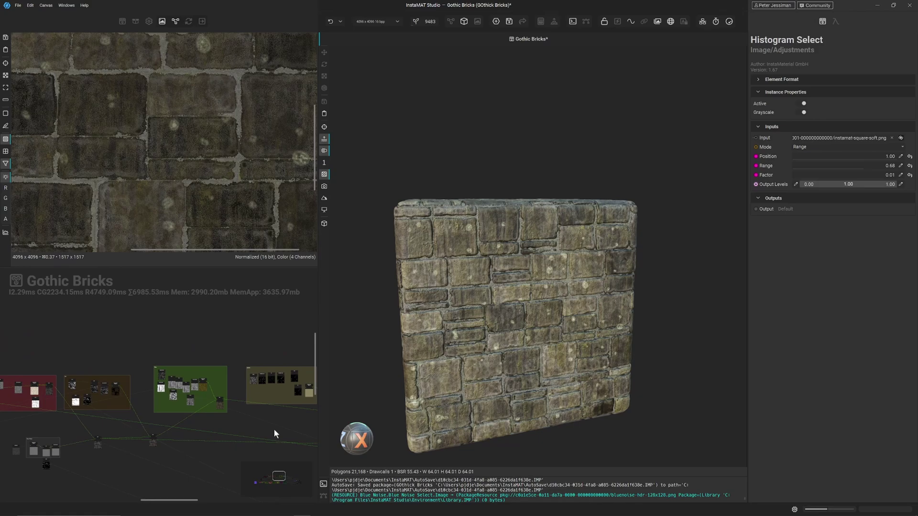
middle_drag(238, 390, 335, 343)
middle_drag(269, 352, 285, 347)
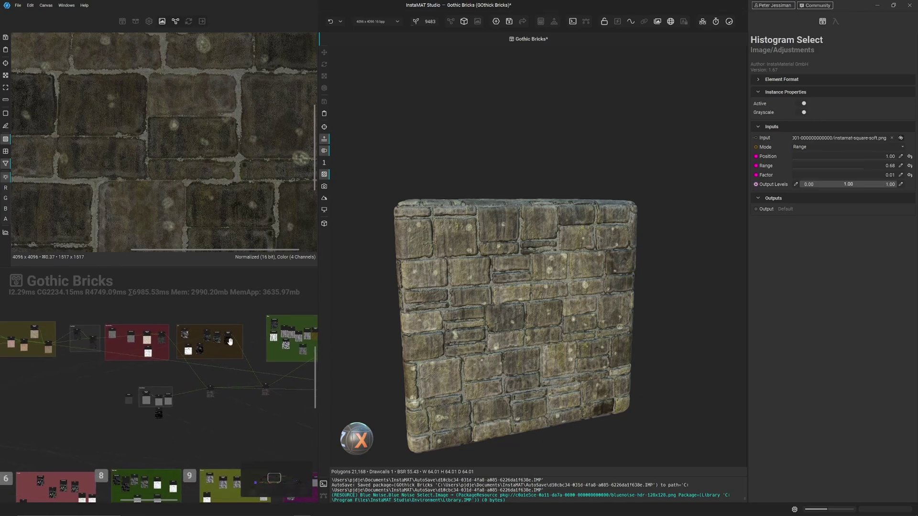
middle_drag(173, 341, 250, 342)
Step: Examine the cube's vertical corner and adjoining brick faces, both close up and as a whole
alt+drag(520, 314, 504, 325)
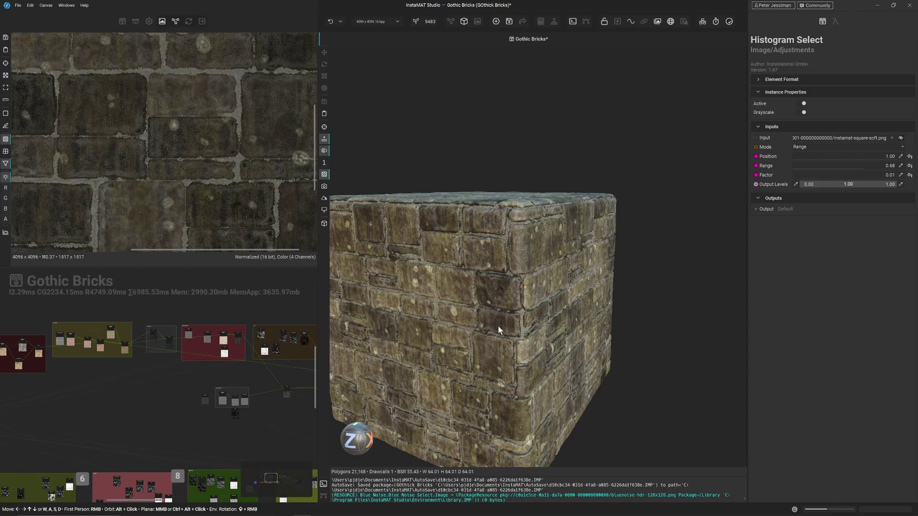
alt+drag(544, 305, 524, 306)
scroll(524, 304, up, 6)
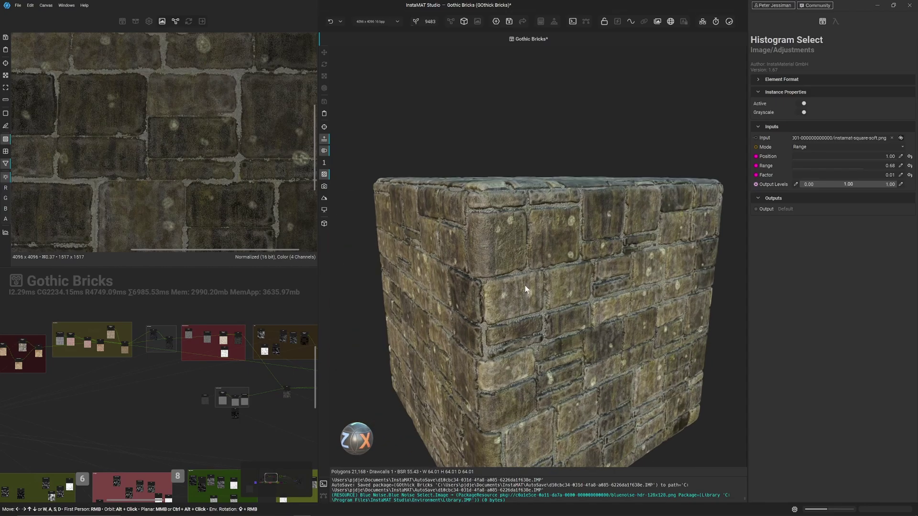
mouse_move(494, 296)
alt+mouse_down()
mouse_move(493, 325)
mouse_move(495, 297)
alt+mouse_up()
middle_drag(495, 296, 505, 259)
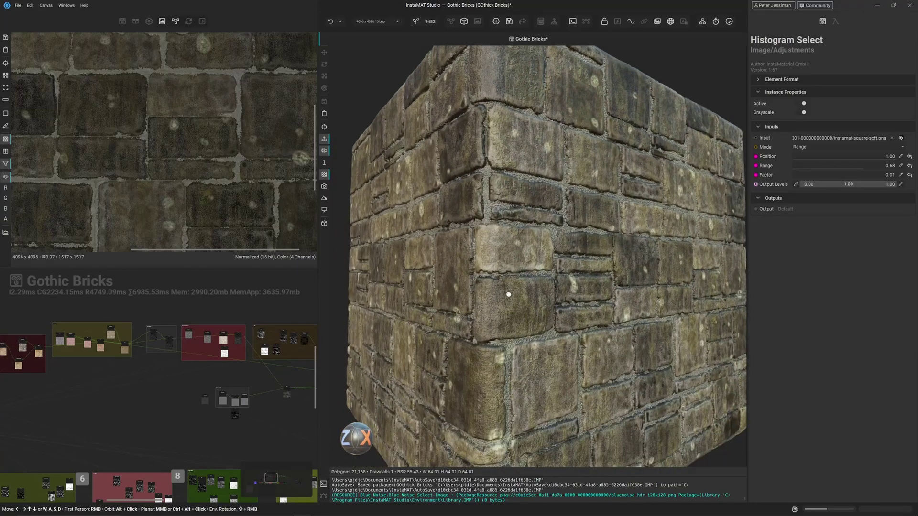
scroll(506, 294, down, 5)
mouse_move(506, 293)
alt+mouse_down()
mouse_move(549, 297)
mouse_move(518, 302)
alt+mouse_up()
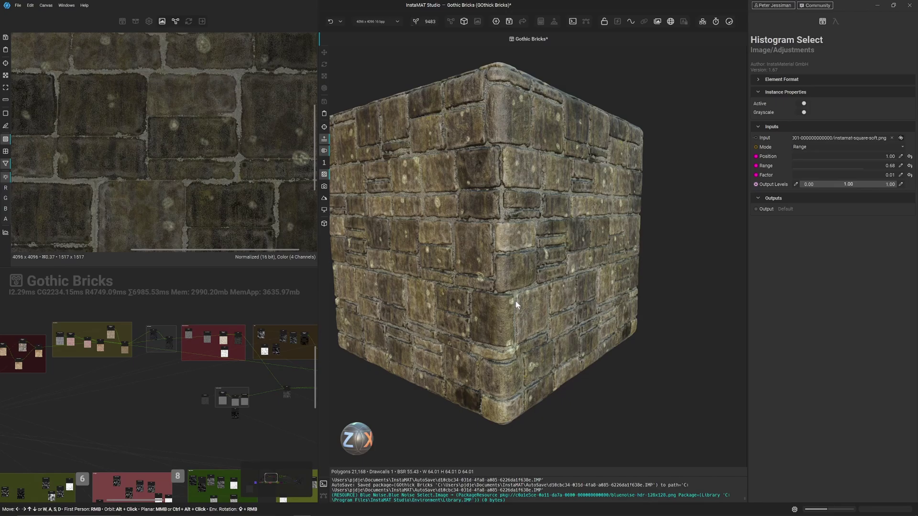
alt+drag(516, 300, 519, 259)
scroll(215, 378, up, 5)
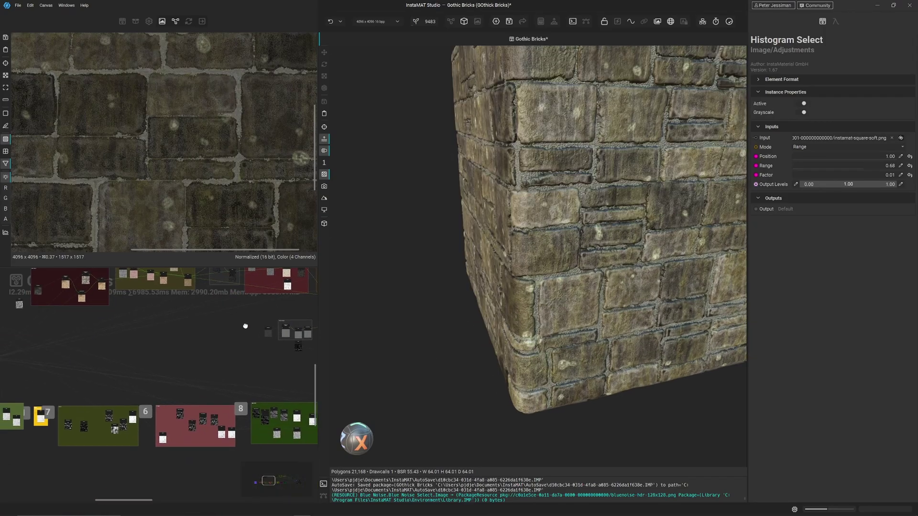
Step: Examine the numbered height groups near the graph's start, including group 2, Large Breaks
scroll(121, 396, up, 3)
middle_drag(57, 423, 138, 407)
scroll(109, 408, up, 1)
scroll(131, 384, up, 2)
scroll(124, 383, up, 2)
scroll(252, 417, down, 3)
scroll(233, 408, up, 1)
scroll(168, 406, up, 2)
scroll(225, 409, up, 2)
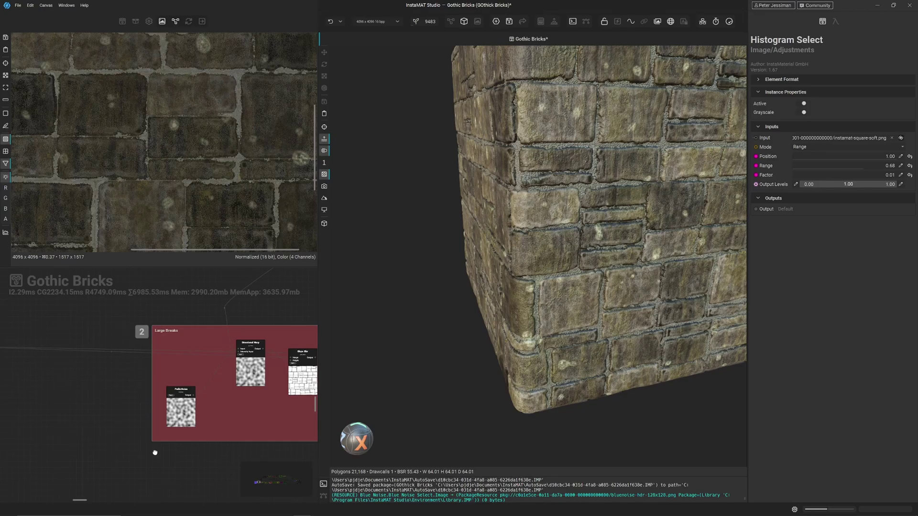
Step: View the Floodfill image of the Flood Fill node in the dark red group 4
scroll(183, 439, down, 5)
scroll(191, 406, up, 4)
middle_drag(191, 397, 159, 448)
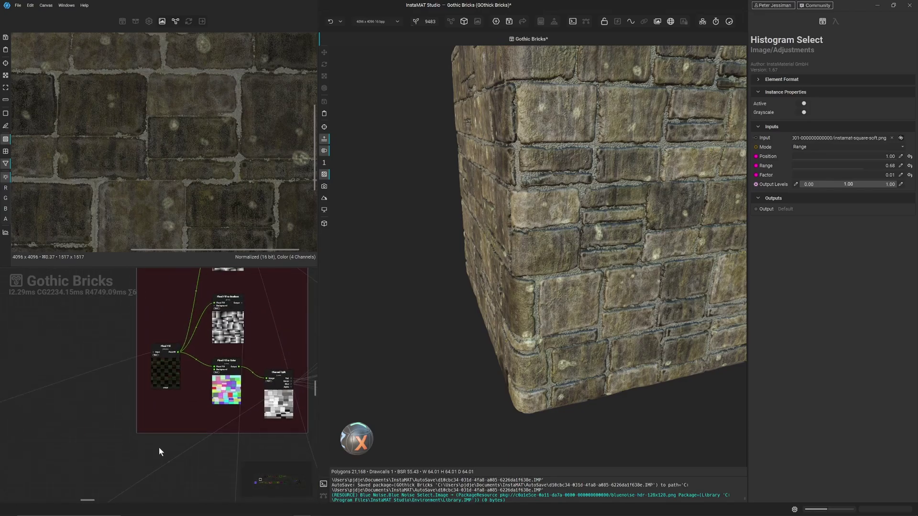
click(175, 359)
right_click(174, 360)
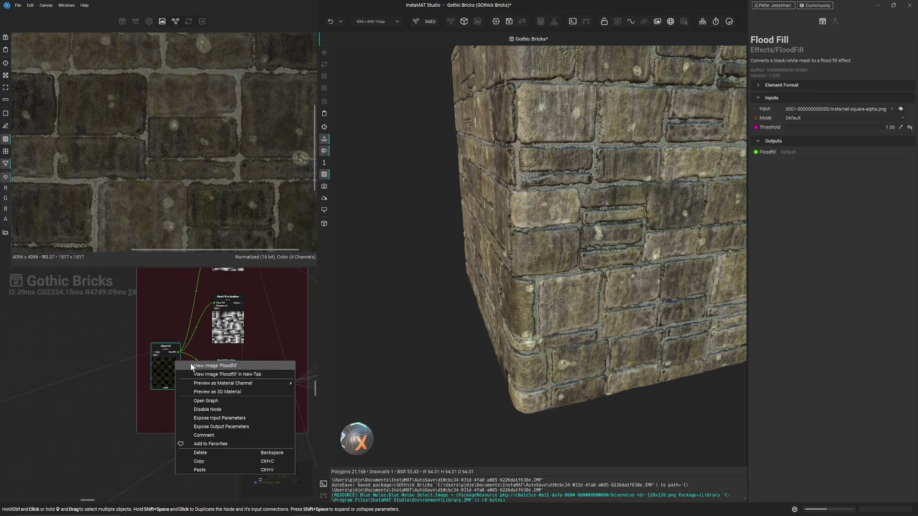
click(205, 366)
scroll(172, 128, down, 4)
scroll(179, 372, up, 4)
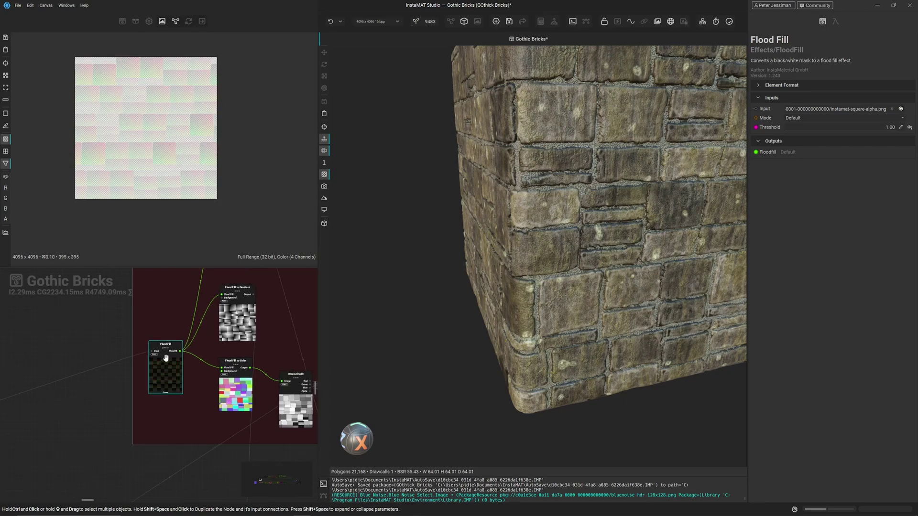
middle_drag(179, 372, 170, 409)
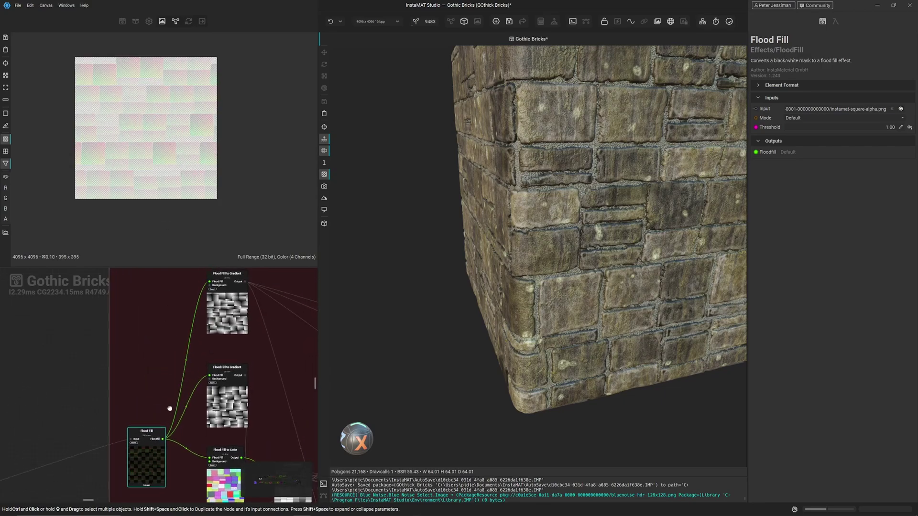
Step: View the output images of both Flood Fill to Gradient nodes and the Flood Fill to Color node in group 4
right_click(225, 310)
click(262, 315)
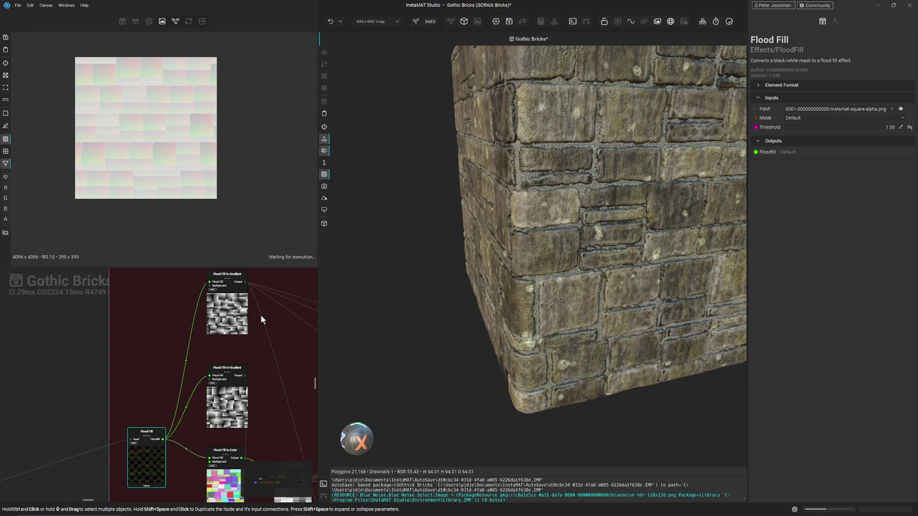
scroll(164, 374, up, 1)
right_click(244, 295)
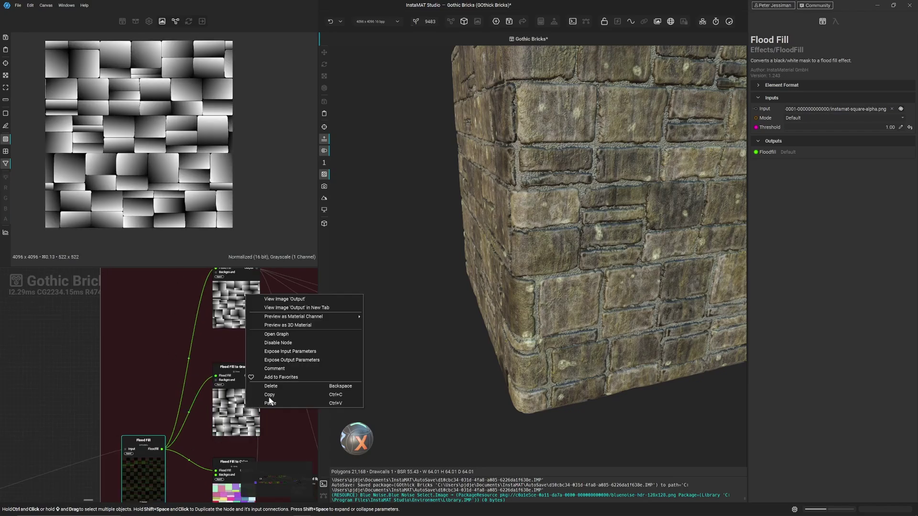
click(306, 298)
scroll(243, 452, down, 1)
middle_drag(243, 451, 235, 375)
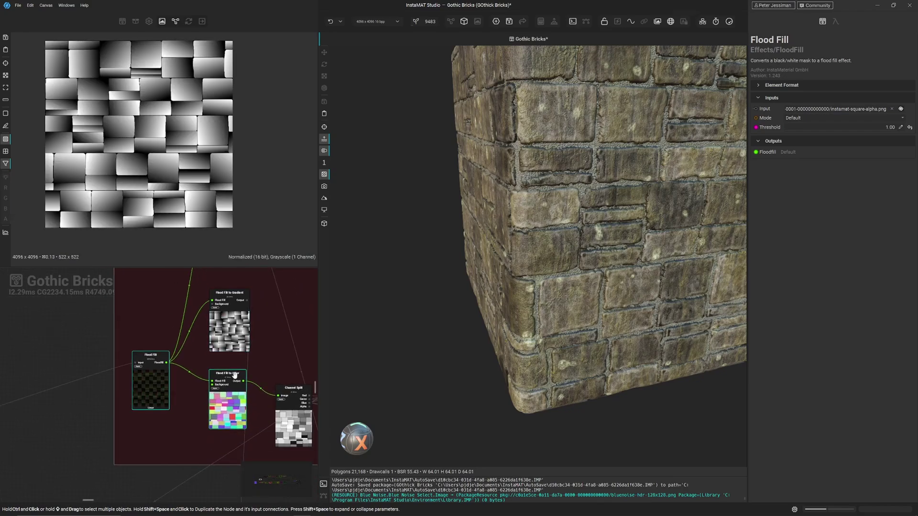
right_click(230, 409)
click(300, 293)
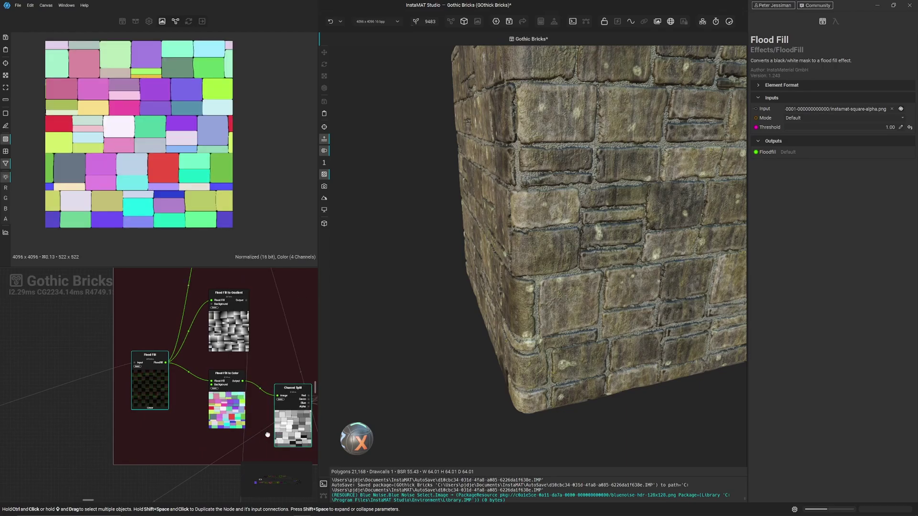
Step: View the Red and Green channel images of the Channel Split node in group 4
scroll(266, 433, up, 1)
middle_drag(266, 433, 185, 393)
right_click(209, 381)
mouse_move(258, 385)
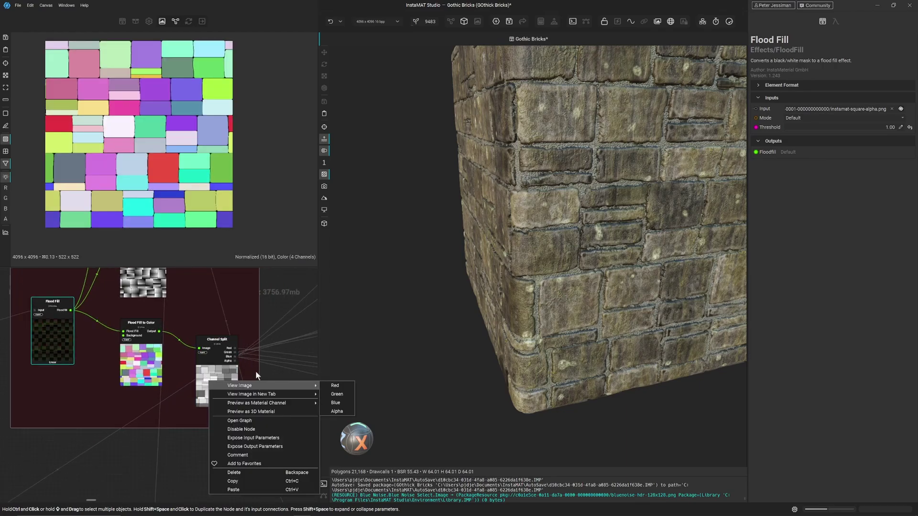
click(334, 386)
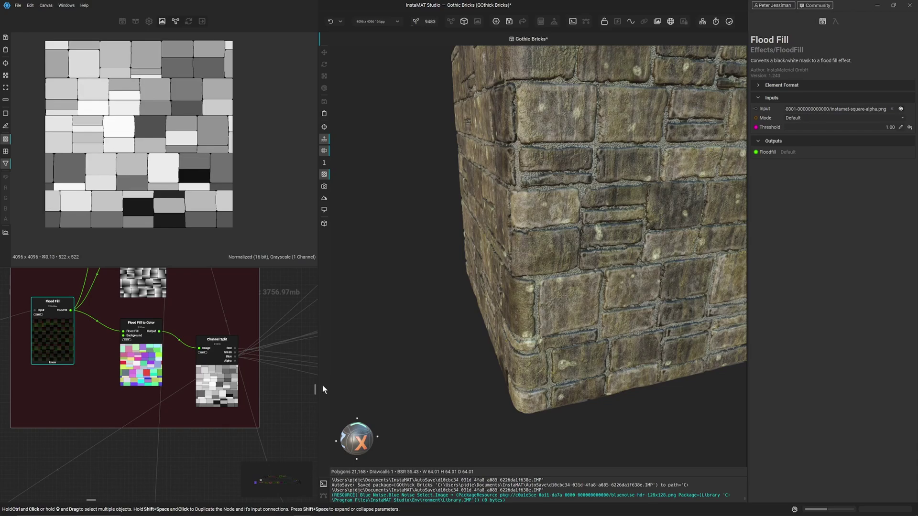
right_click(223, 353)
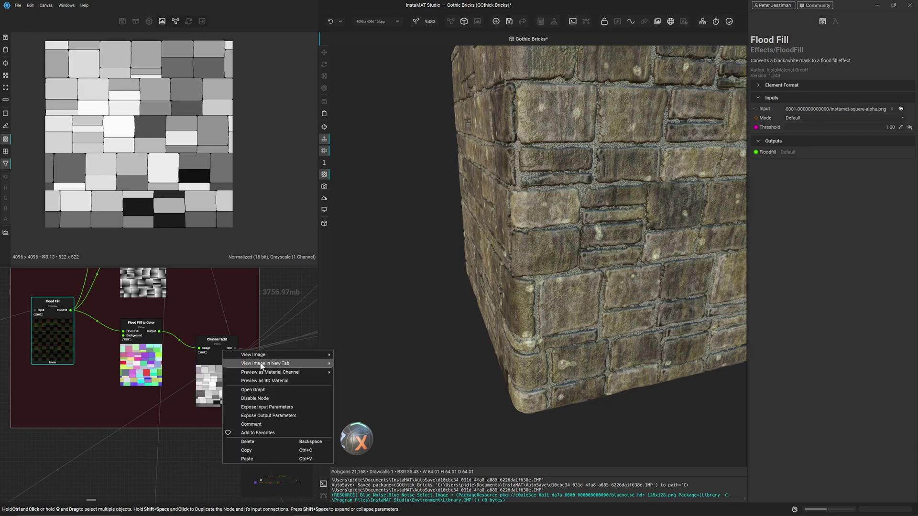
mouse_move(271, 356)
click(345, 366)
Step: View the output image of the last dark noise node in the pink group 6
scroll(296, 363, down, 8)
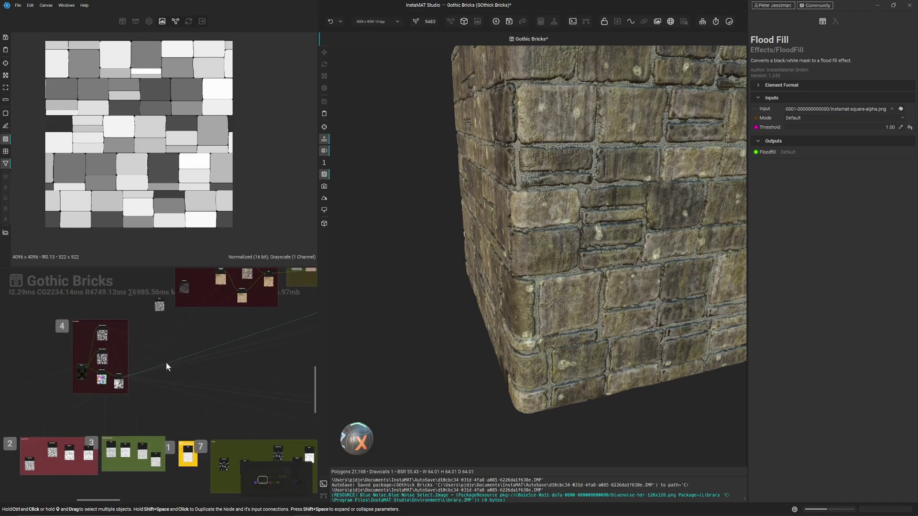
middle_drag(166, 363, 127, 393)
scroll(112, 367, up, 3)
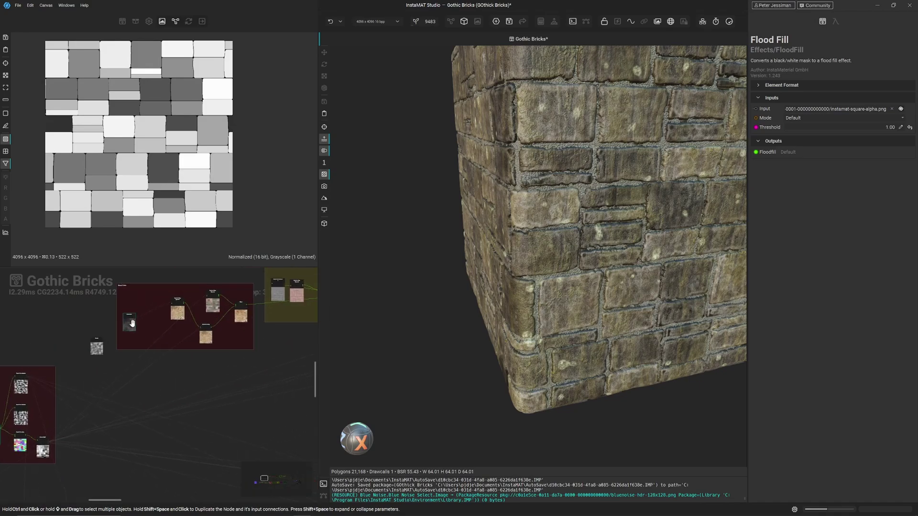
scroll(193, 404, down, 4)
middle_drag(193, 403, 190, 315)
scroll(203, 410, up, 2)
middle_drag(231, 428, 139, 403)
scroll(222, 399, down, 2)
scroll(213, 400, up, 3)
middle_drag(282, 400, 165, 408)
right_click(146, 398)
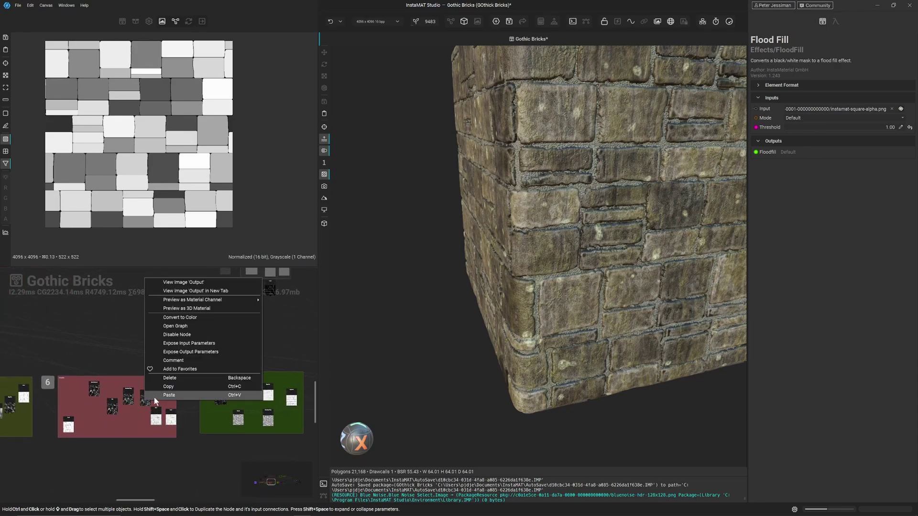
click(206, 291)
Step: View the output images of the two white brick nodes at the end of the pink group 6
scroll(161, 416, up, 3)
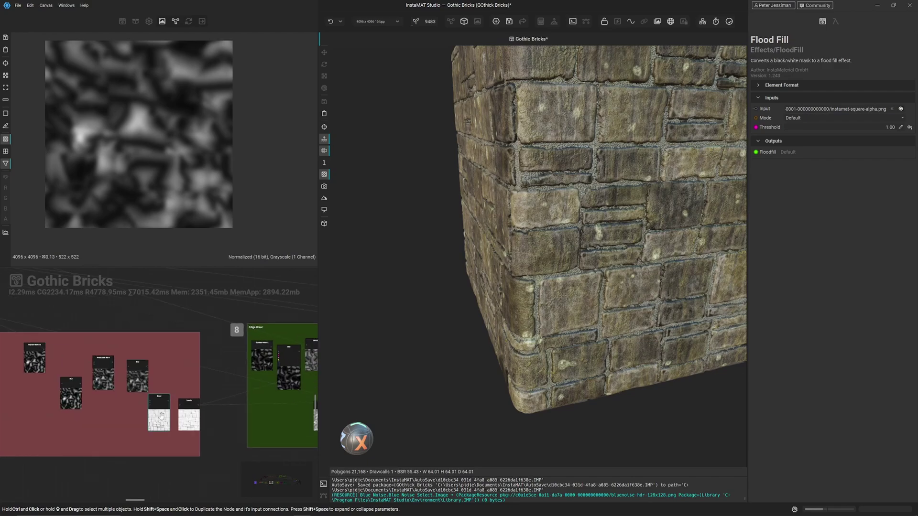
right_click(161, 416)
click(228, 290)
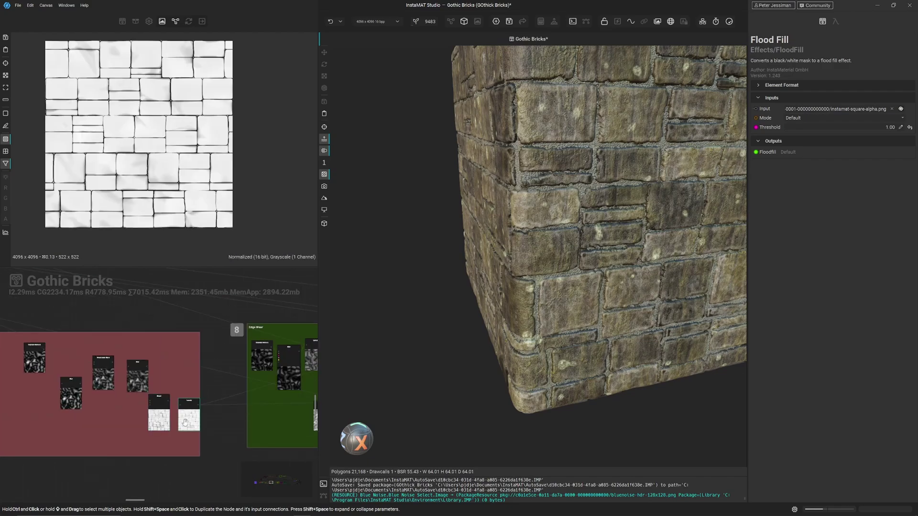
right_click(185, 422)
click(239, 305)
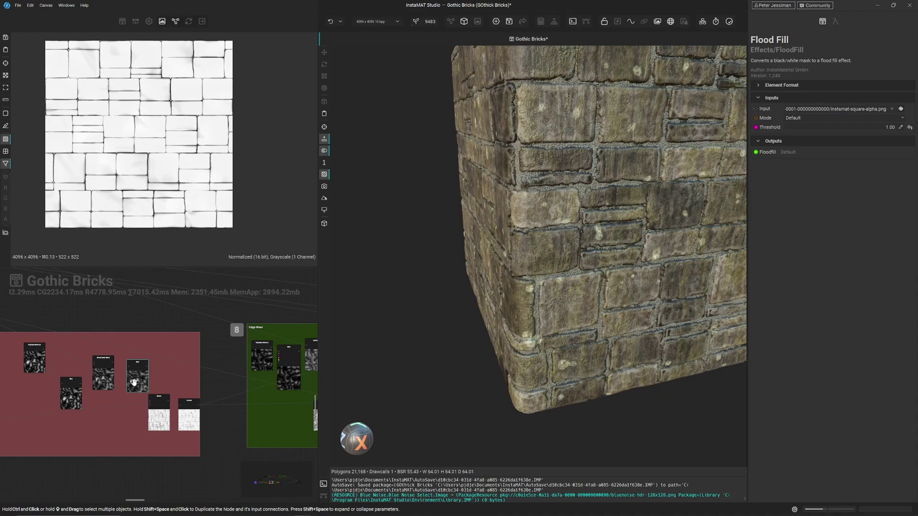
right_click(133, 382)
click(162, 322)
Step: In the Base Color group, view the output image of the multicolored brick gradient map node and inspect it closely
scroll(162, 325, down, 4)
drag(162, 325, 184, 431)
scroll(137, 354, up, 4)
drag(139, 333, 141, 392)
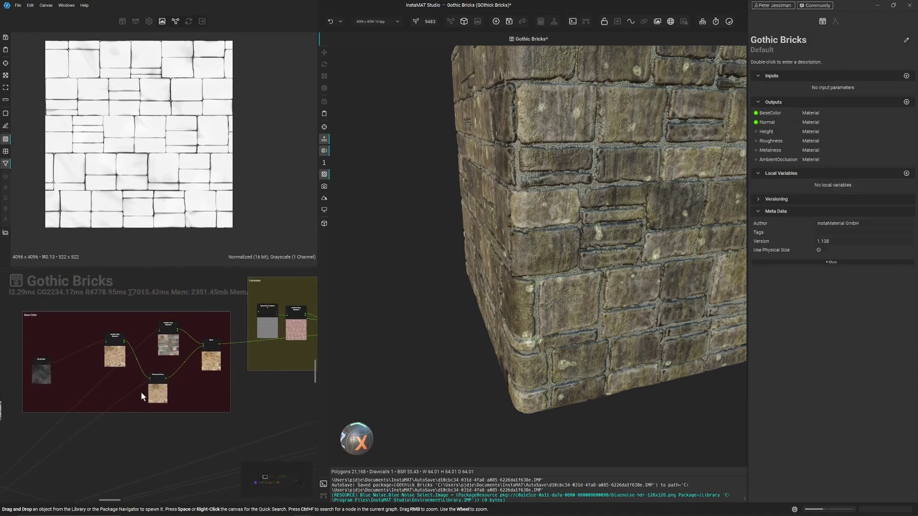
right_click(163, 348)
mouse_move(236, 352)
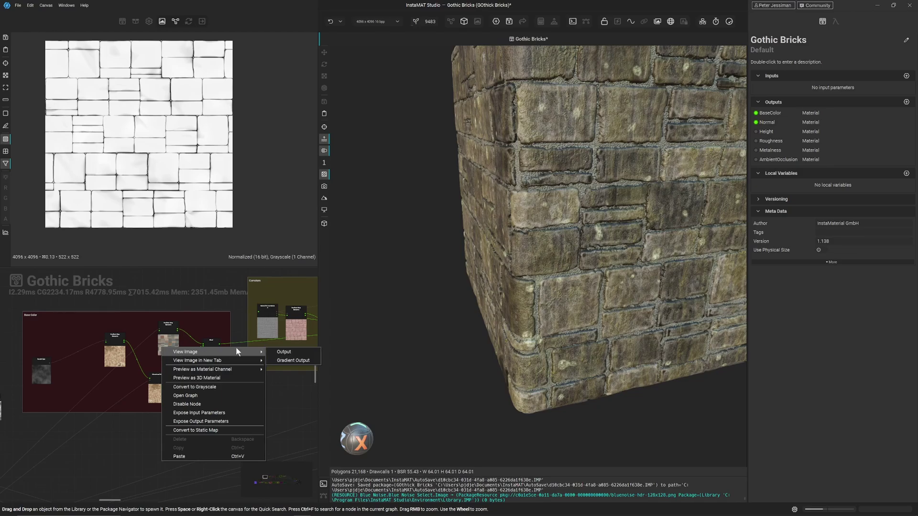
click(283, 352)
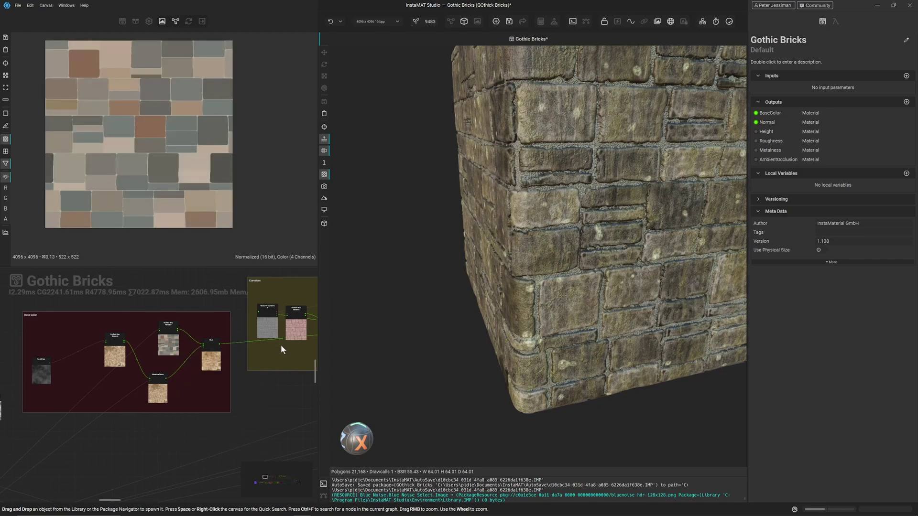
scroll(195, 200, up, 3)
scroll(222, 190, down, 2)
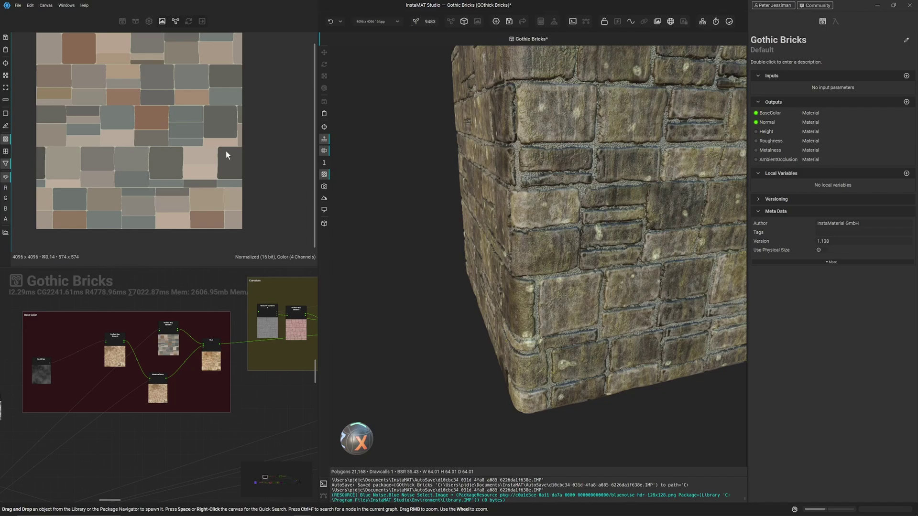
scroll(288, 352, down, 1)
Step: View the output image of the pink gradient map node in the olive group following Base Color
scroll(288, 353, down, 4)
middle_drag(288, 353, 201, 360)
scroll(201, 360, up, 2)
right_click(209, 345)
mouse_move(251, 350)
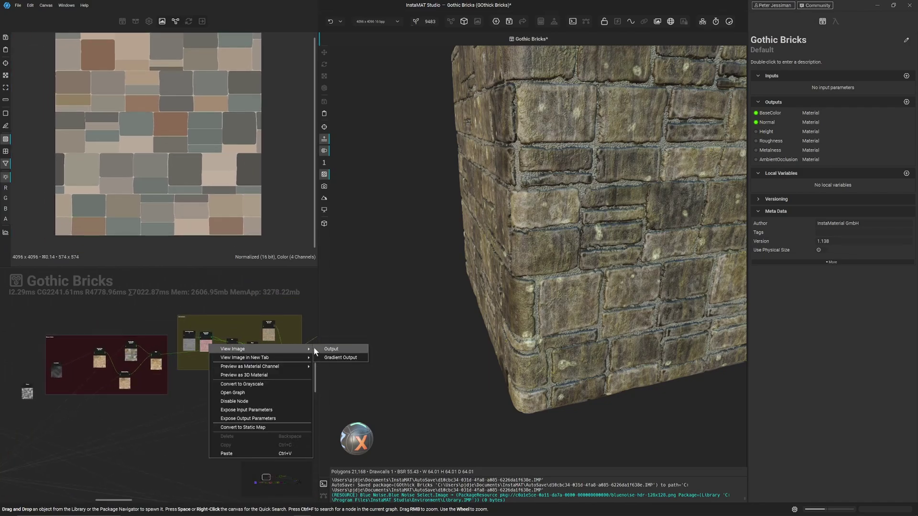
click(331, 349)
scroll(230, 175, up, 1)
scroll(234, 392, up, 1)
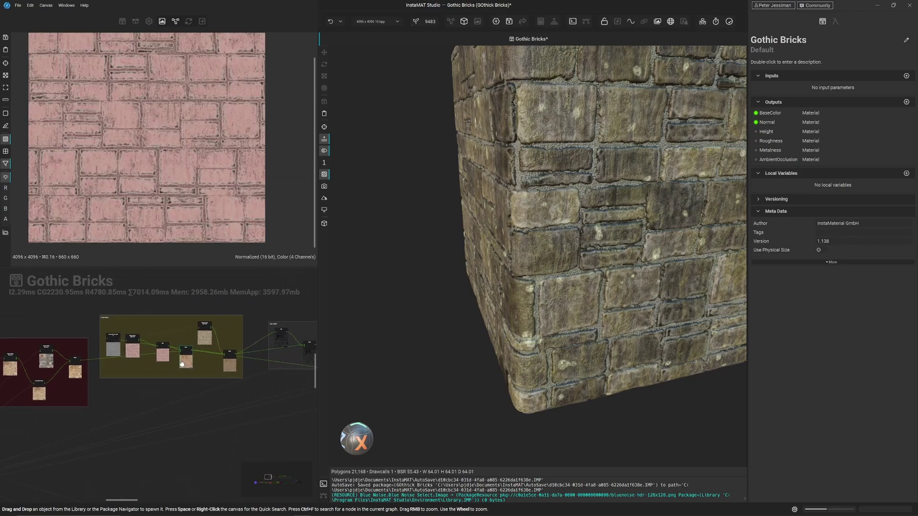
Step: View the output image of the tan gradient map node set above the others in the olive group
middle_drag(234, 396, 164, 408)
right_click(202, 341)
mouse_move(270, 345)
click(318, 344)
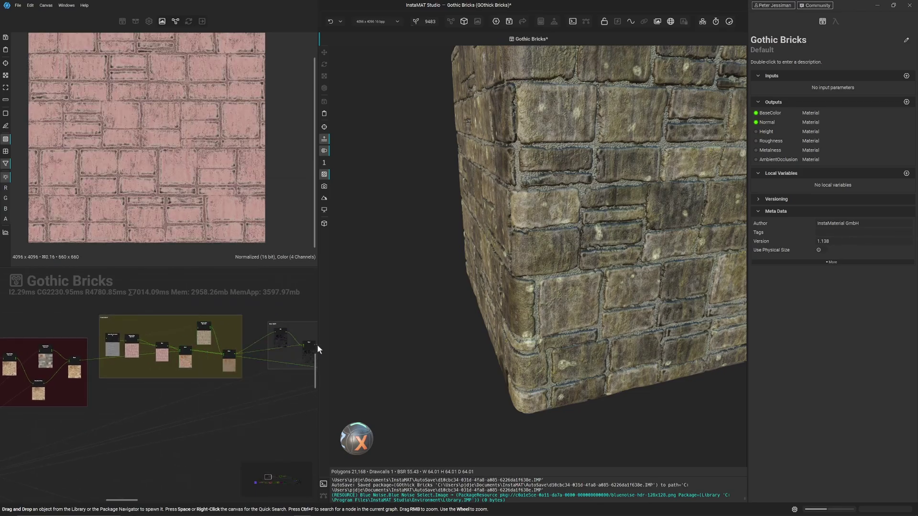
Step: View the output image of the last node in the bright red color group and inspect its bricks up close
middle_drag(271, 360, 148, 372)
middle_drag(212, 363, 132, 379)
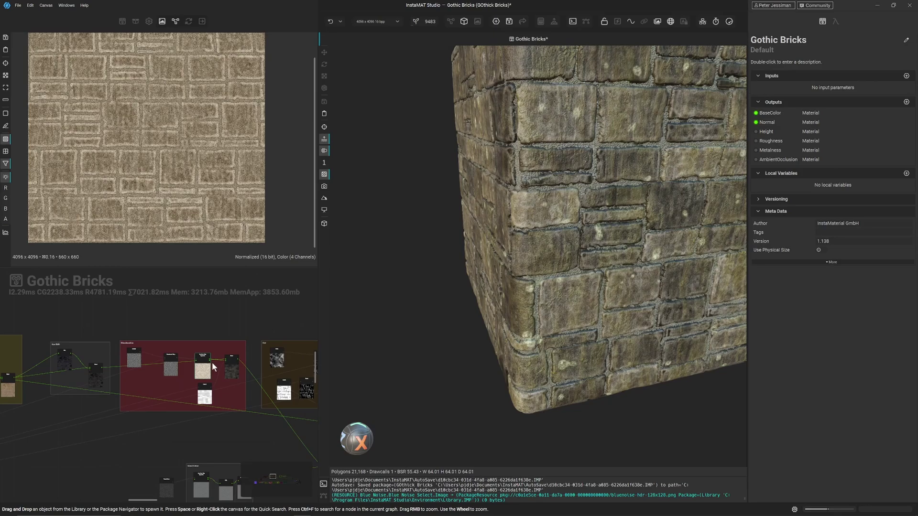
right_click(233, 369)
click(272, 374)
scroll(241, 285, up, 1)
scroll(229, 231, up, 1)
scroll(234, 396, down, 2)
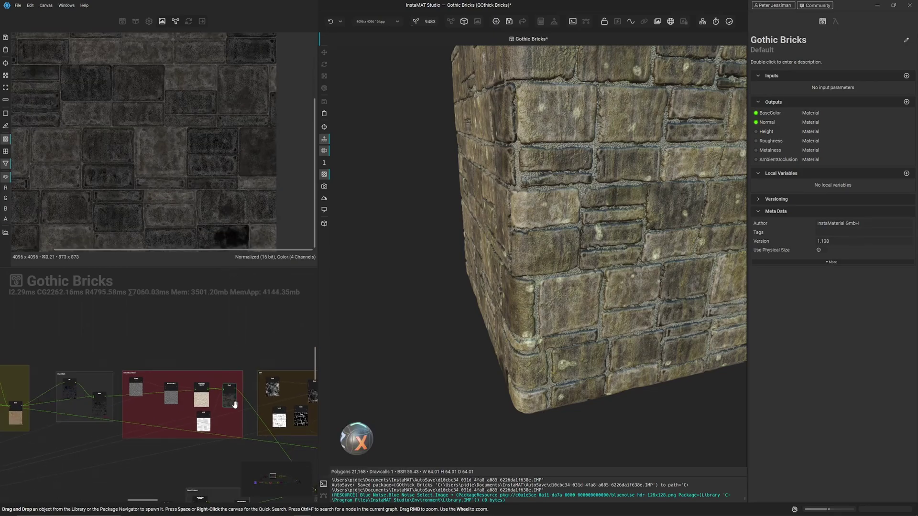
Step: View the output image of the last gradient map node in the brown group following the bright red one
middle_drag(283, 412, 174, 409)
right_click(243, 392)
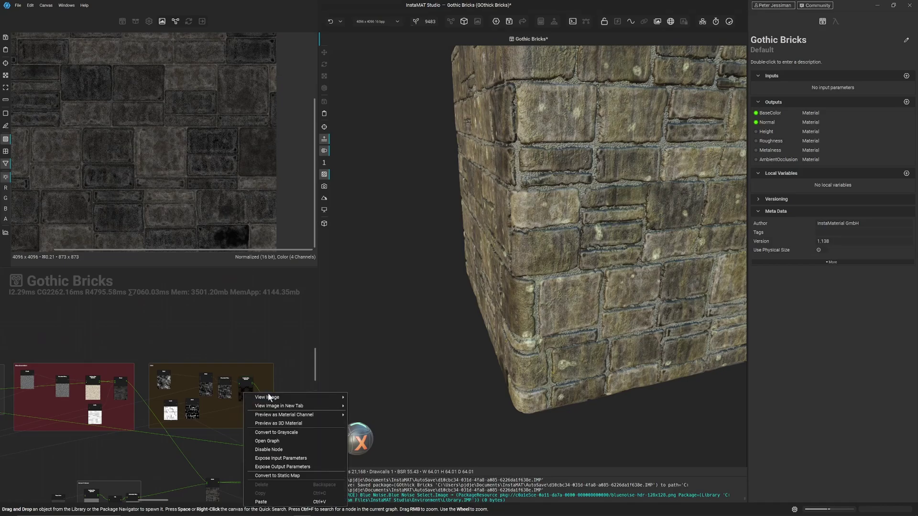
click(355, 396)
Step: View the output image of the gradient map node just before the final node in the bright green group
scroll(274, 403, down, 2)
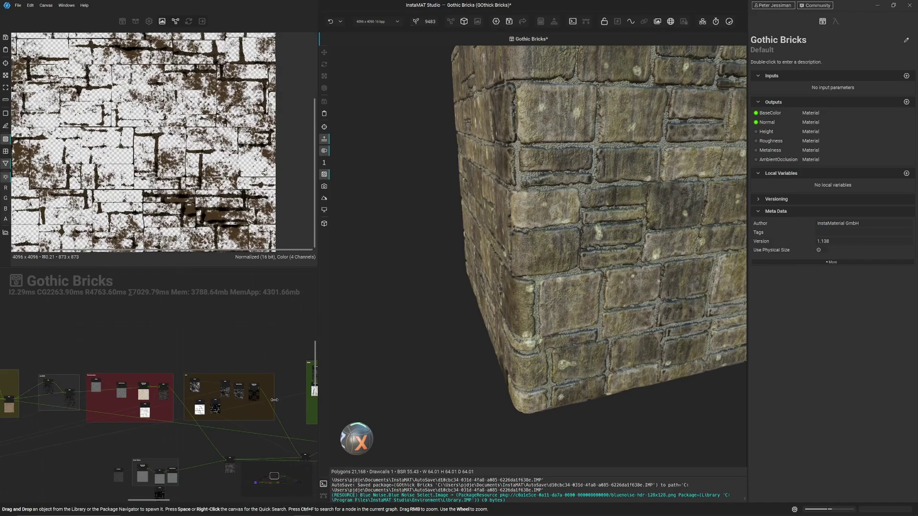
middle_drag(270, 402, 139, 403)
scroll(238, 412, up, 1)
right_click(277, 375)
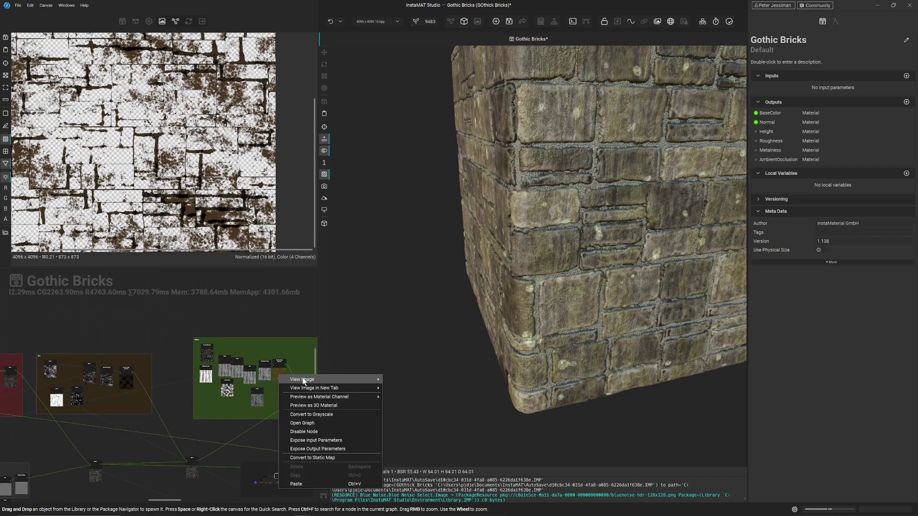
mouse_move(306, 381)
click(399, 383)
Step: View the output image of the final node in the bright green group and inspect its bricks up close
scroll(255, 396, down, 1)
middle_drag(255, 396, 248, 380)
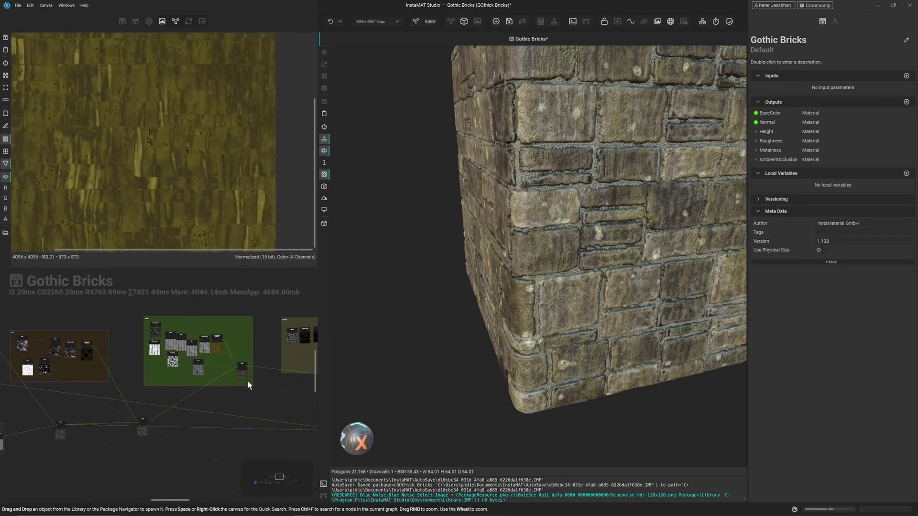
right_click(242, 373)
click(293, 384)
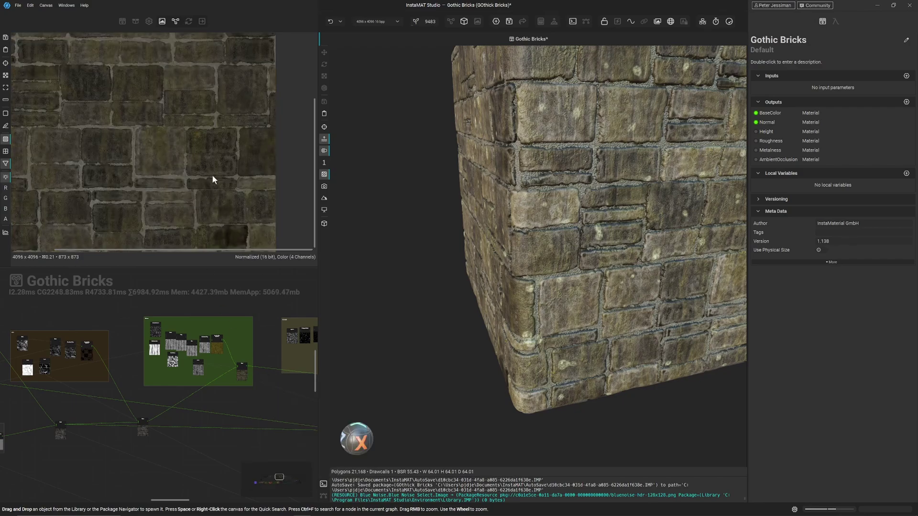
scroll(208, 176, up, 2)
scroll(254, 406, down, 2)
Step: View the output image of the gradient map node at the end of the khaki group after the bright green one
middle_drag(254, 409, 136, 400)
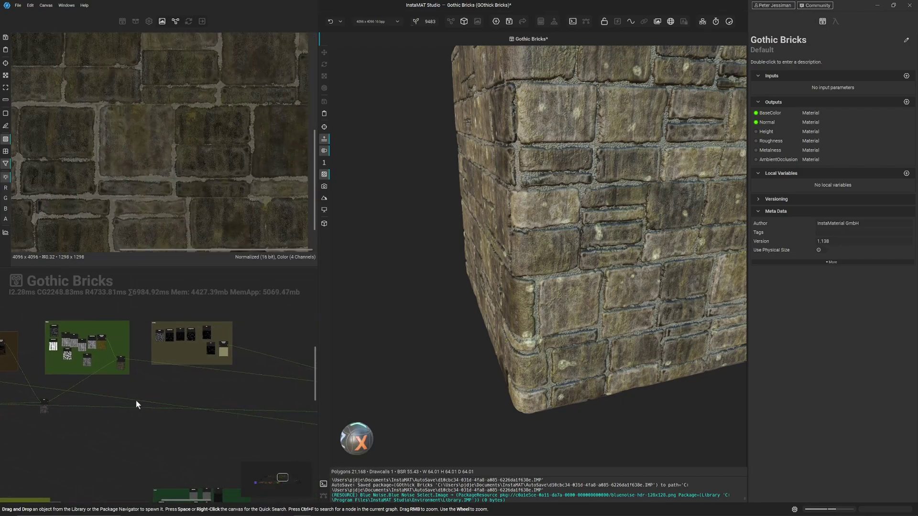
scroll(226, 347, up, 2)
right_click(225, 350)
mouse_move(266, 355)
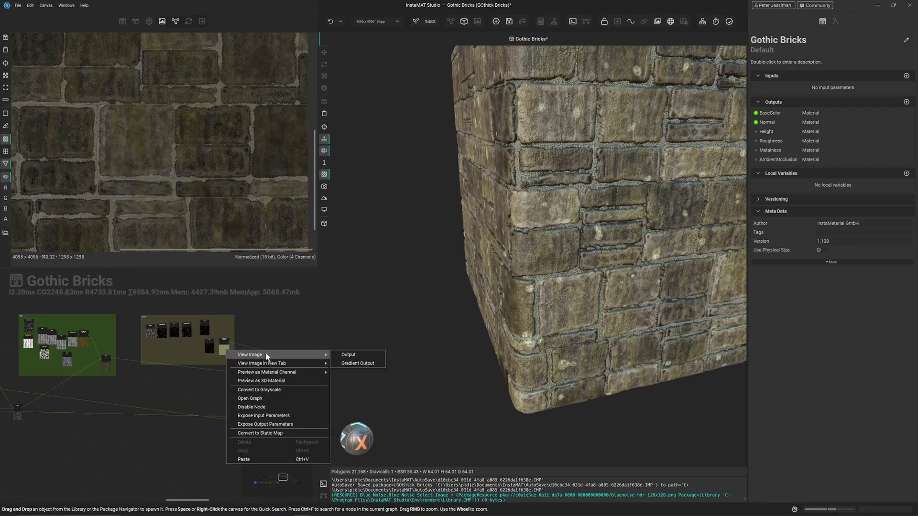
click(348, 356)
Step: View the output image of the last node in the dark green group next to the magenta group
scroll(250, 387, down, 2)
middle_drag(250, 386, 224, 316)
scroll(202, 416, up, 2)
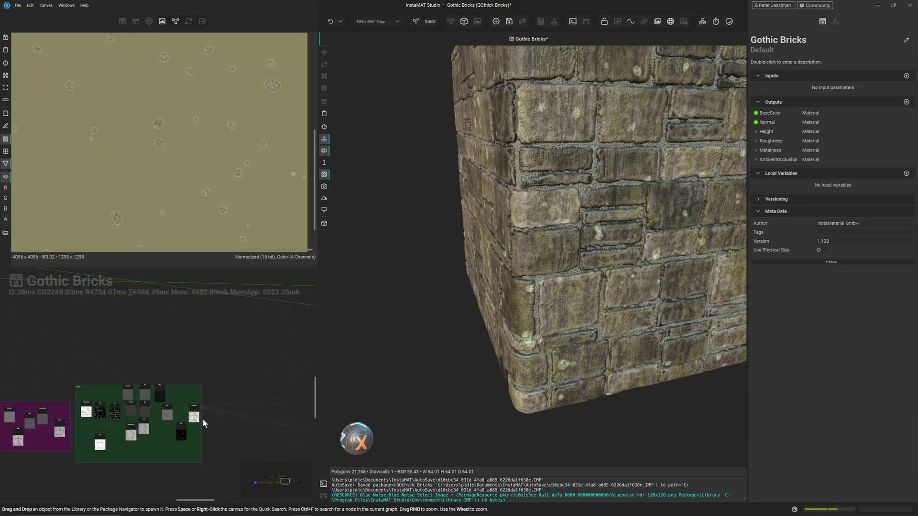
right_click(197, 416)
mouse_move(266, 313)
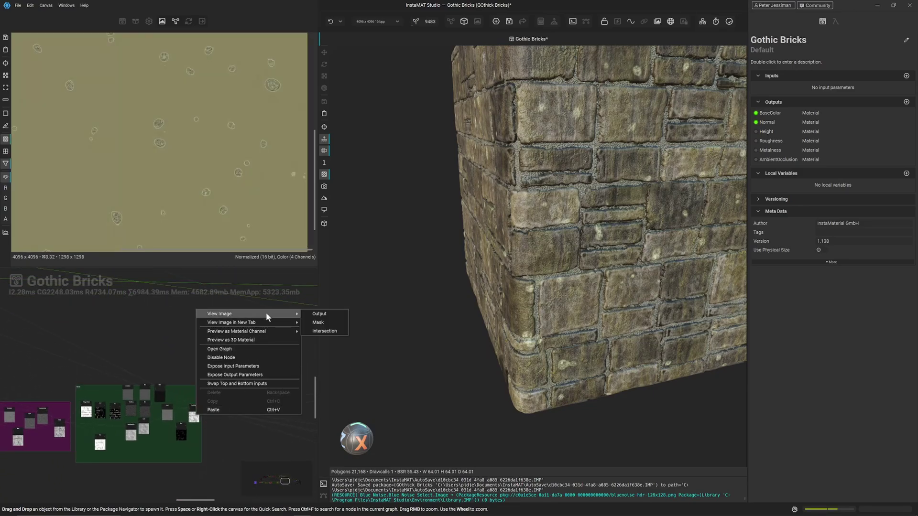
click(318, 314)
Step: View the output image of the last node in the indigo group near the end of the graph
scroll(236, 340, down, 2)
middle_drag(230, 347, 96, 370)
middle_drag(292, 393, 193, 397)
scroll(194, 397, up, 3)
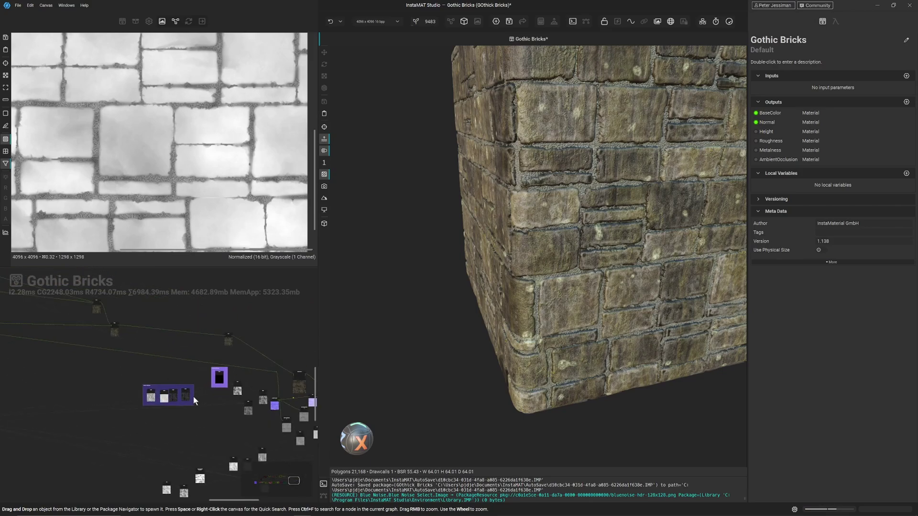
right_click(181, 396)
click(226, 400)
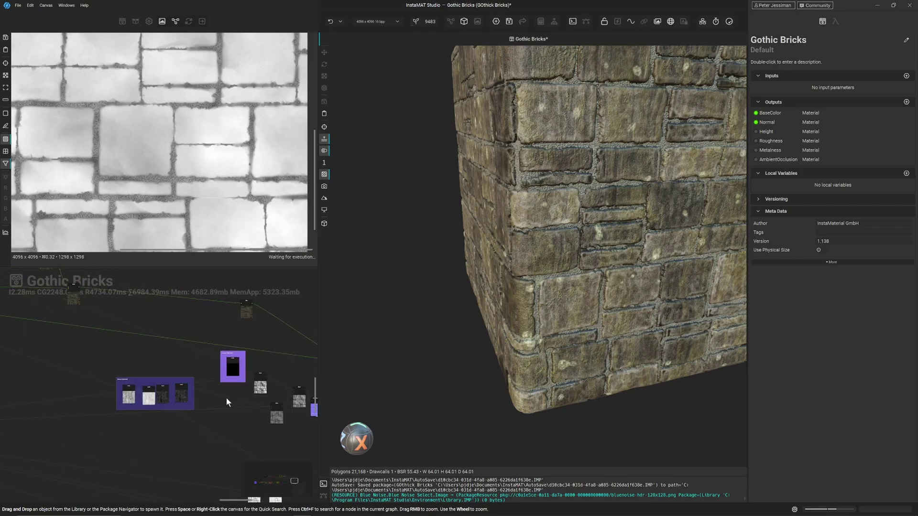
Step: View the output image of the Levels node that feeds the material's roughness output
scroll(206, 357, down, 3)
scroll(180, 389, up, 5)
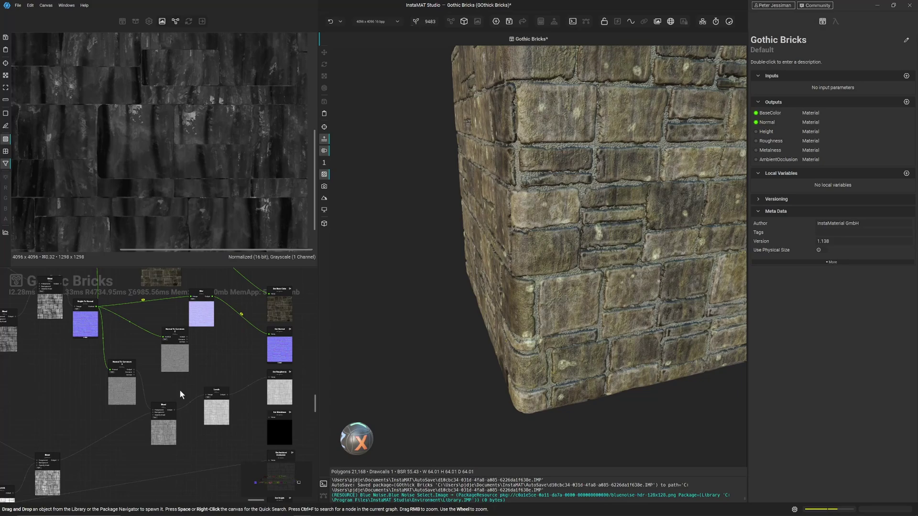
right_click(241, 411)
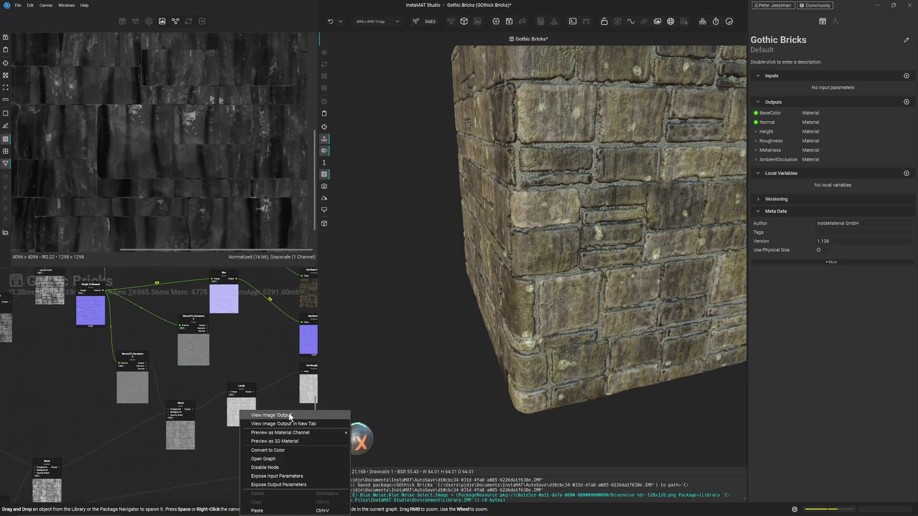
click(291, 415)
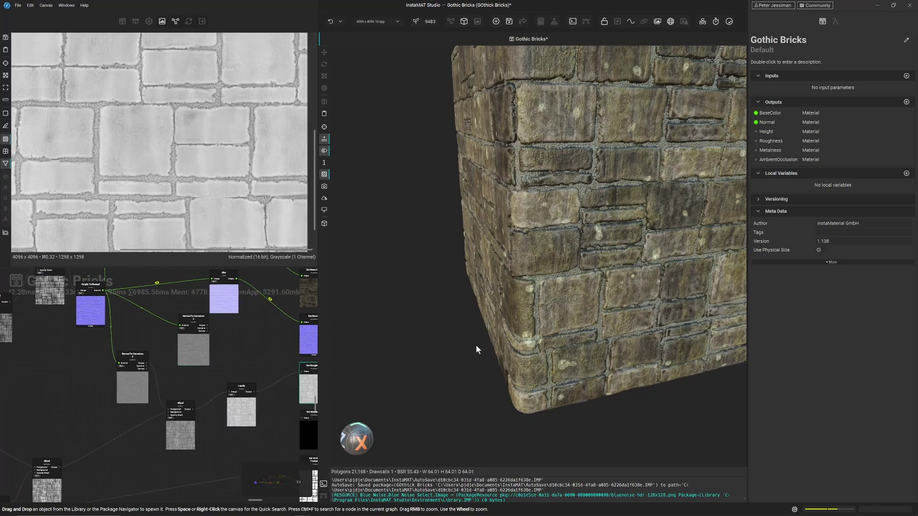
Step: Lower the input black point of the roughness Levels node to near zero, shifting its midpoint down with it
click(241, 412)
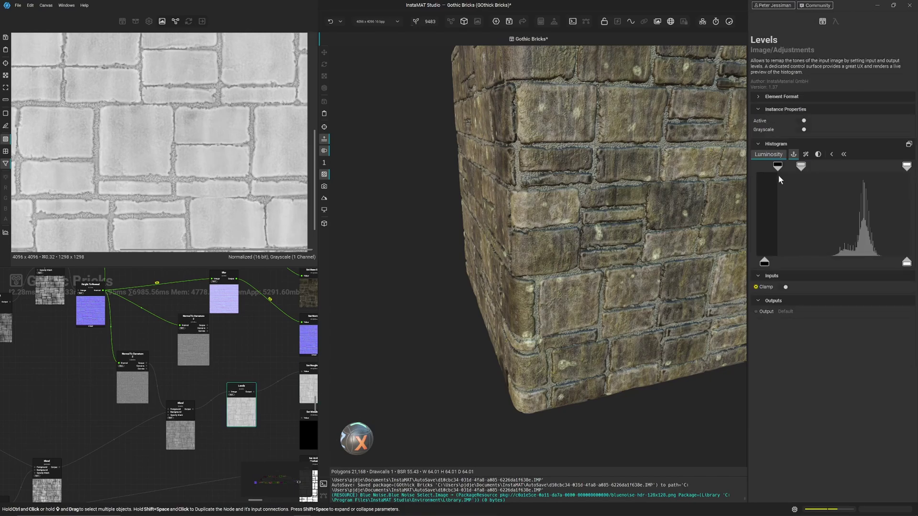
scroll(616, 184, up, 3)
middle_drag(616, 178, 579, 200)
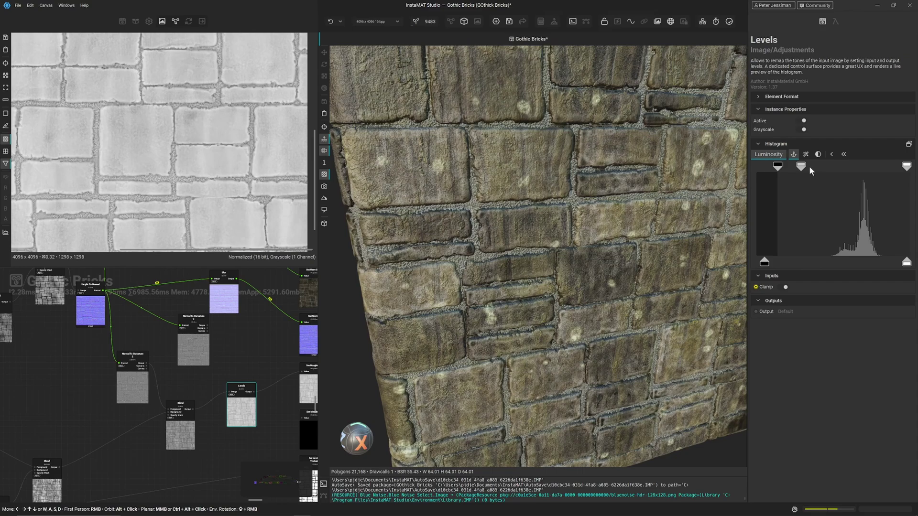
drag(801, 166, 755, 176)
Step: Examine the brick cube's faces and rounded corner from several angles and distances while rotating the environment lighting
scroll(513, 216, down, 5)
alt+drag(520, 222, 489, 266)
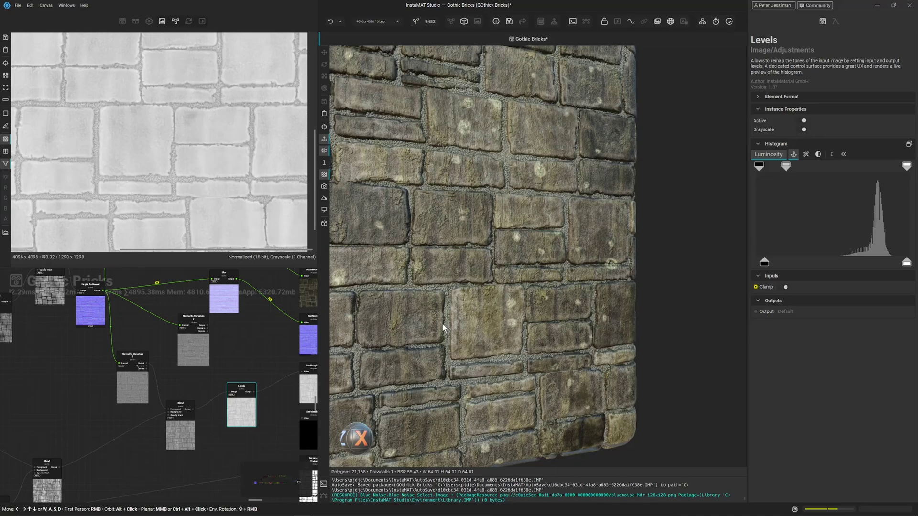
alt+drag(442, 328, 475, 334)
scroll(475, 334, down, 3)
middle_drag(475, 334, 500, 337)
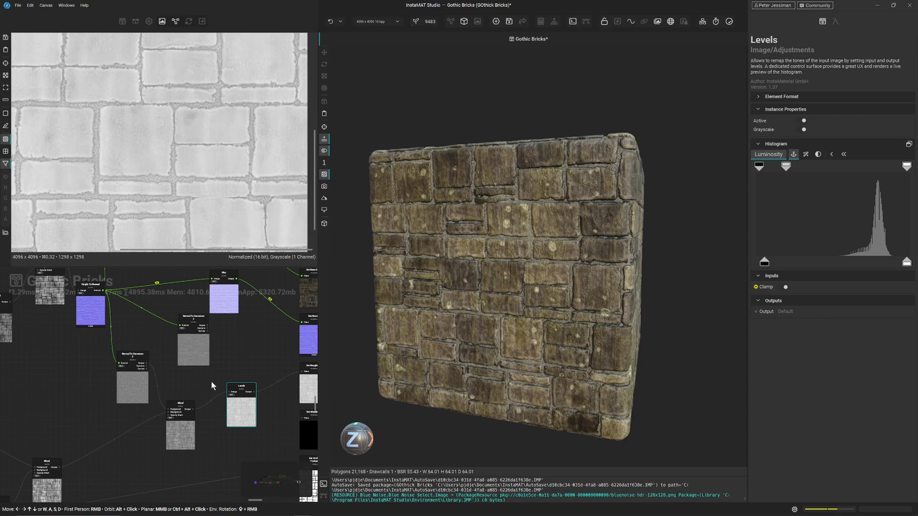
scroll(239, 377, down, 3)
middle_drag(248, 376, 201, 390)
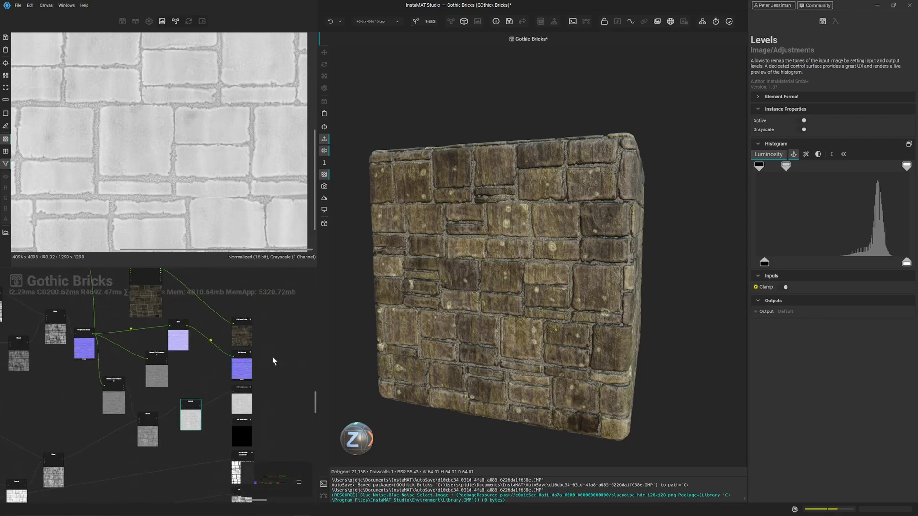
alt+drag(467, 289, 450, 288)
shift+right_drag(551, 295, 531, 293)
alt+drag(530, 293, 503, 334)
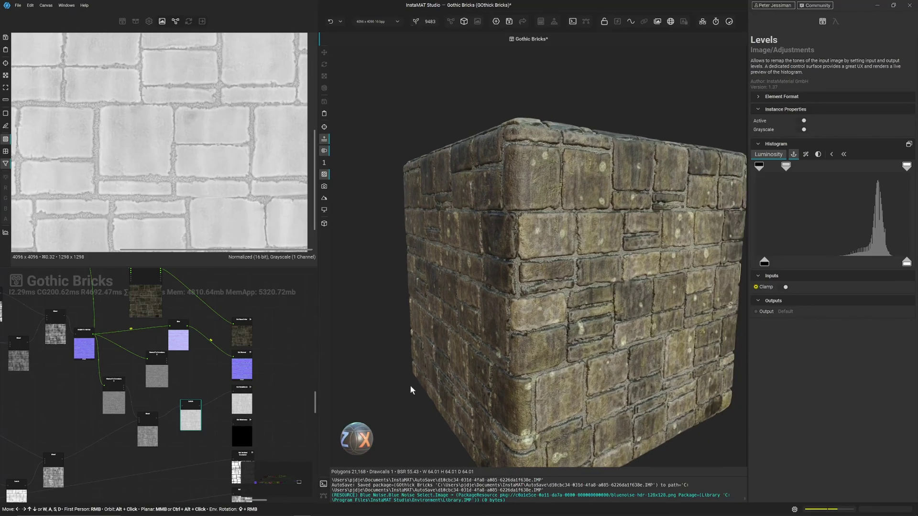
scroll(433, 367, up, 3)
middle_drag(598, 310, 544, 334)
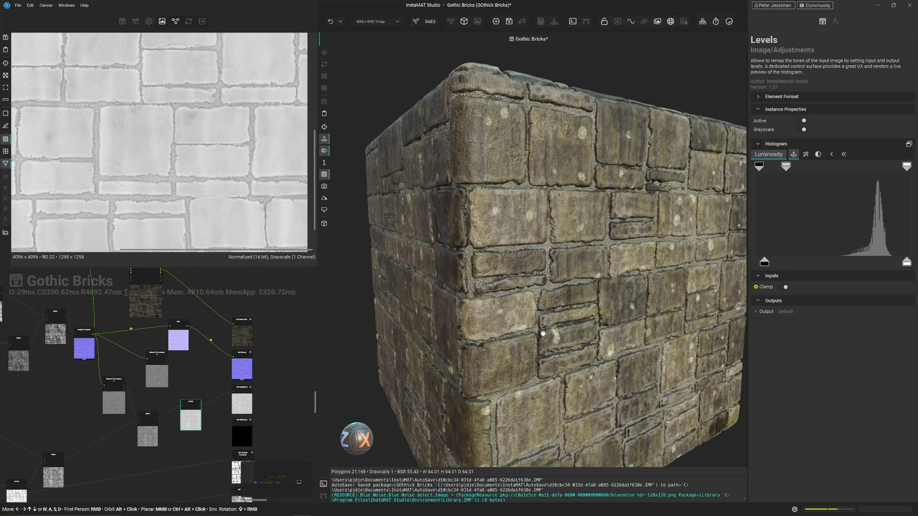
alt+drag(544, 334, 539, 322)
shift+right_drag(538, 323, 527, 328)
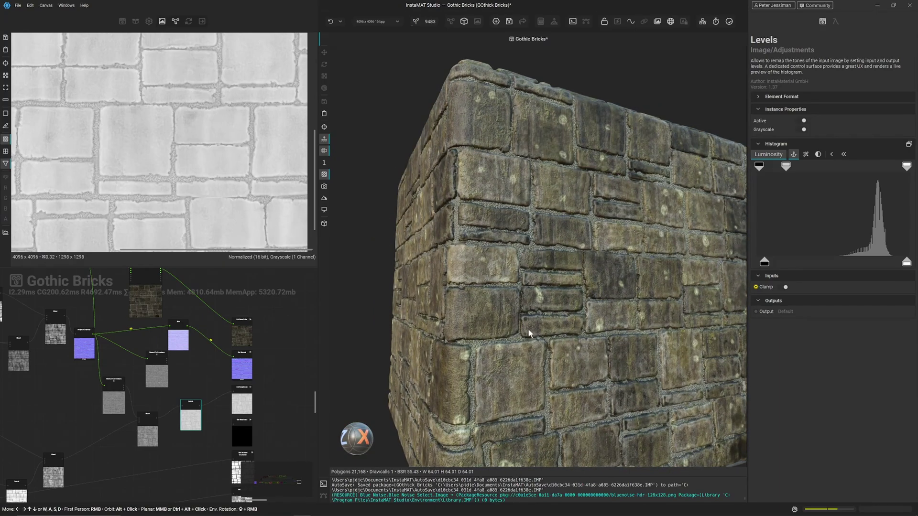
alt+drag(503, 325, 505, 334)
shift+right_drag(521, 335, 526, 330)
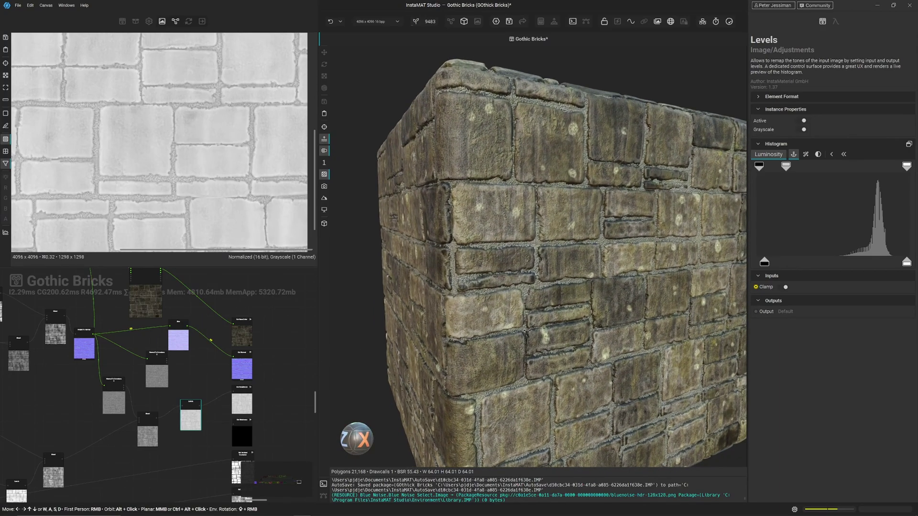
scroll(432, 304, down, 3)
alt+drag(430, 305, 431, 319)
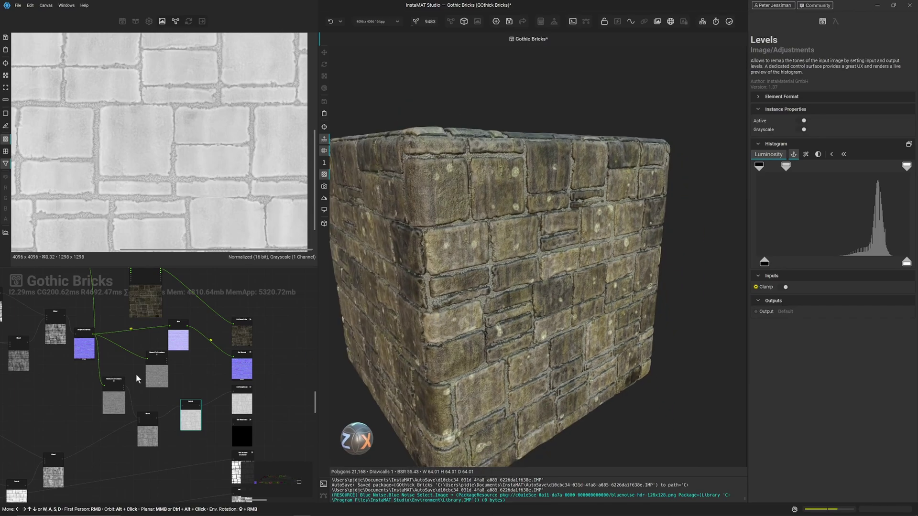